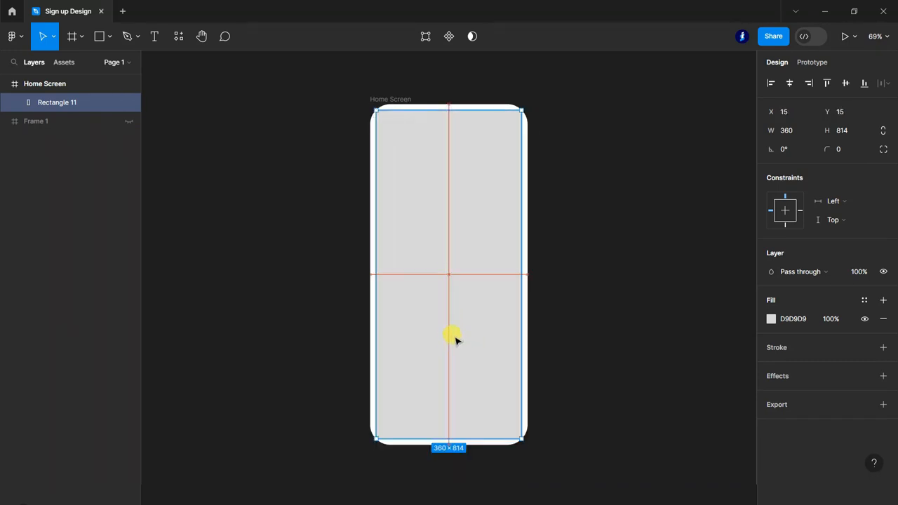
- Set the corner radius of the large grey rectangle in the Home Screen frame to 40
click(619, 363)
click(487, 320)
click(846, 153)
text(40)
key(Return)
click(629, 213)
scroll(630, 213, down, 1)
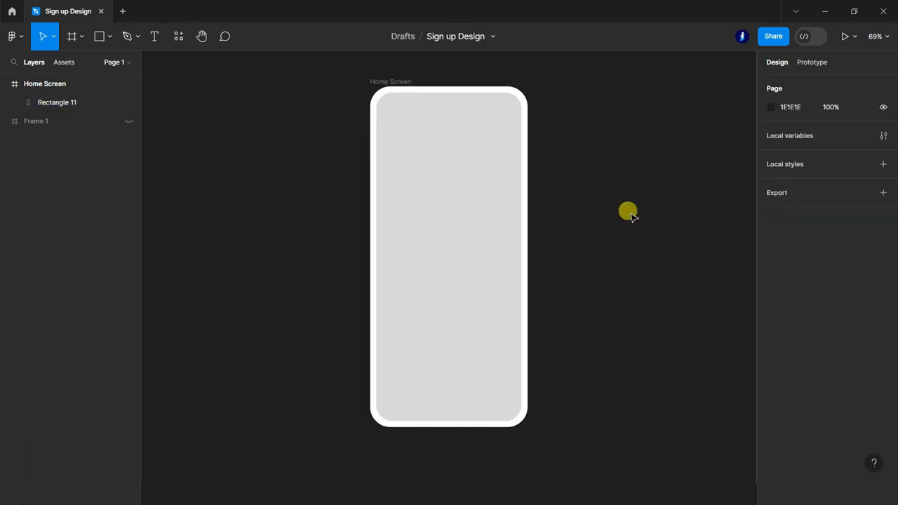
scroll(512, 62, up, 1)
scroll(618, 188, down, 1)
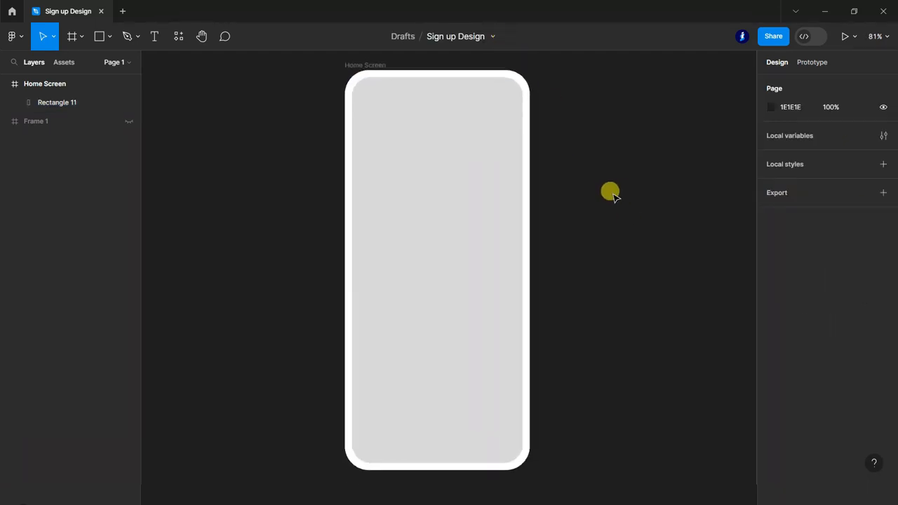
- Change the fill of the rounded rectangle to dark blue 1E319D
double_click(484, 252)
click(153, 36)
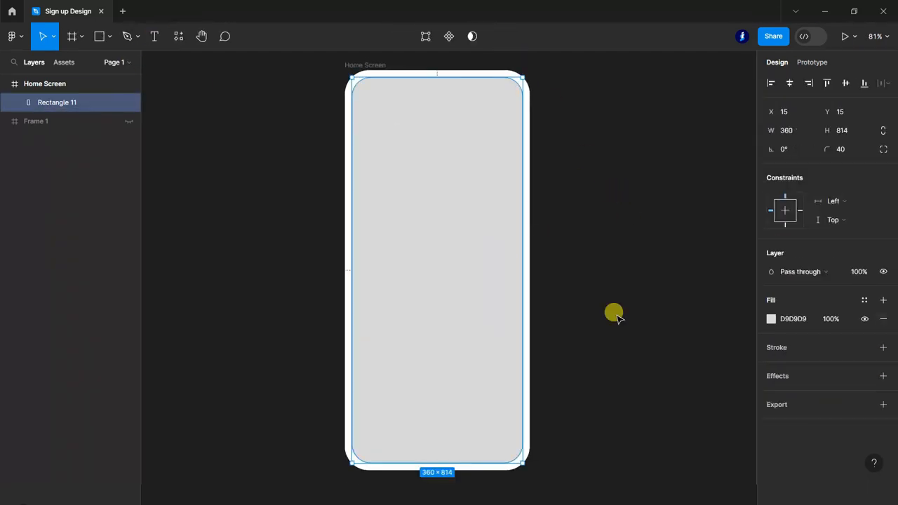
click(769, 319)
click(686, 422)
click(573, 111)
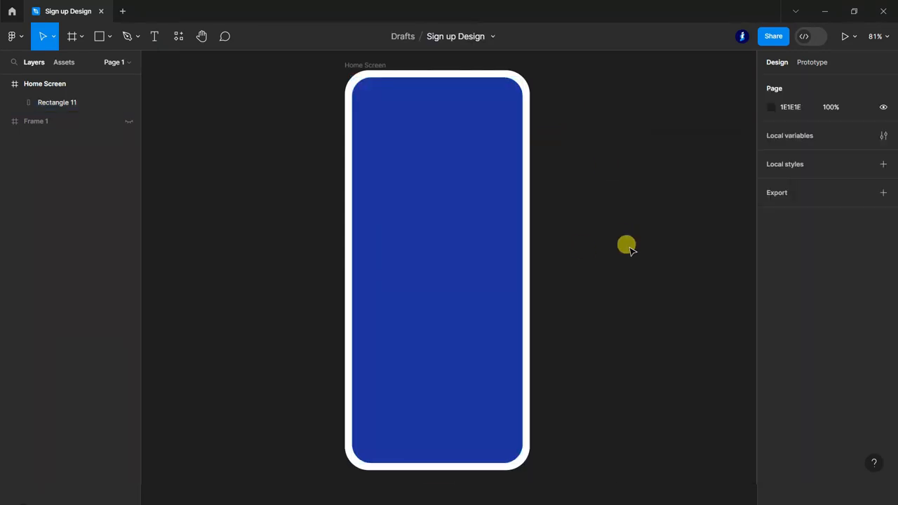
scroll(631, 280, down, 3)
scroll(637, 329, up, 1)
scroll(635, 338, up, 1)
scroll(509, 129, up, 5)
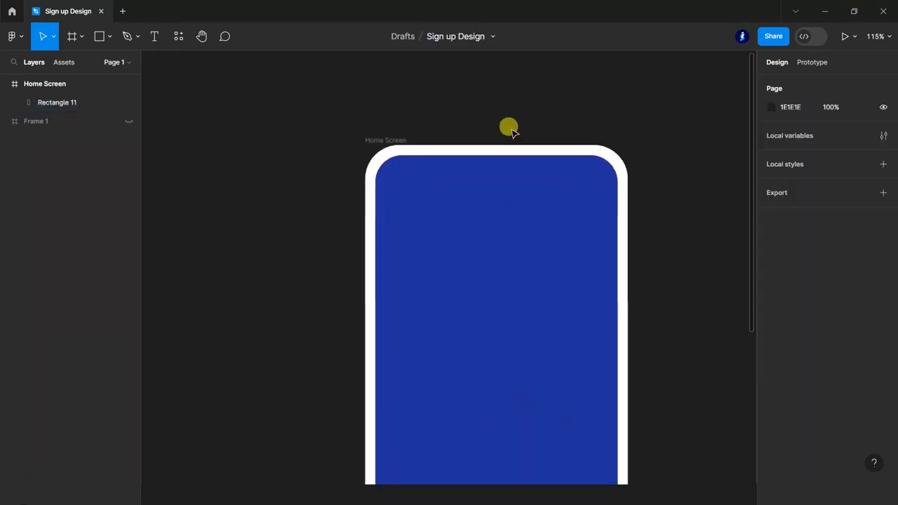
- Draw a notch rectangle 200 wide and 40 high, centred horizontally across the blue rectangle's upper edge
click(99, 36)
drag(385, 150, 583, 214)
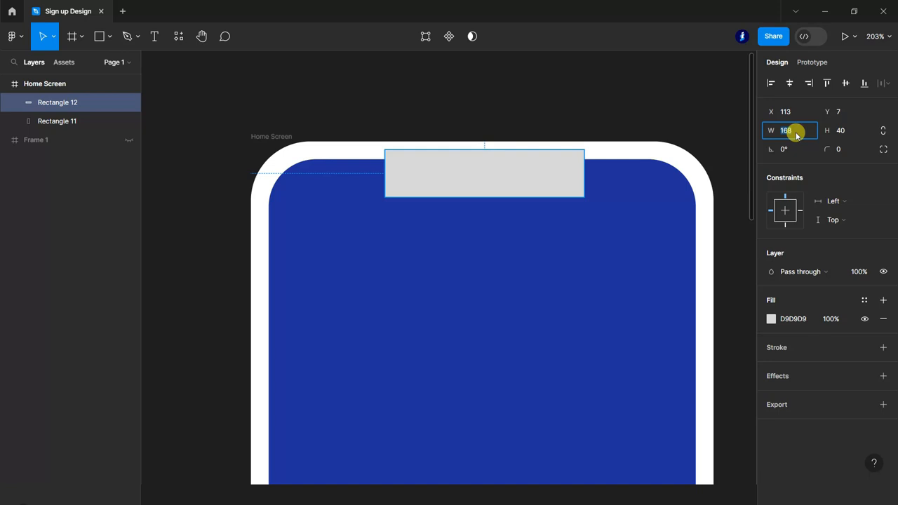
key(Return)
drag(503, 183, 500, 183)
- Round the notch rectangle's corners with a radius of 25
click(844, 152)
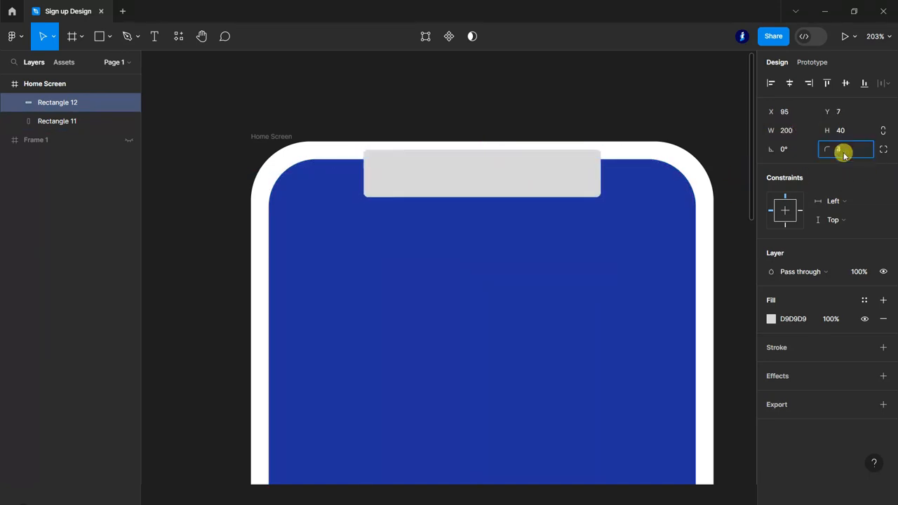
click(498, 88)
scroll(499, 167, up, 3)
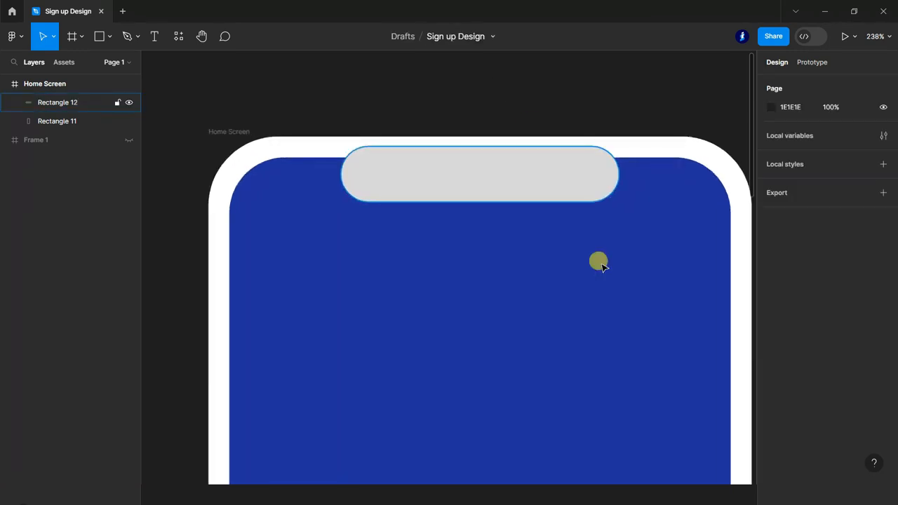
scroll(601, 265, down, 3)
- Subtract the notch rectangle from the large blue rectangle
click(52, 122)
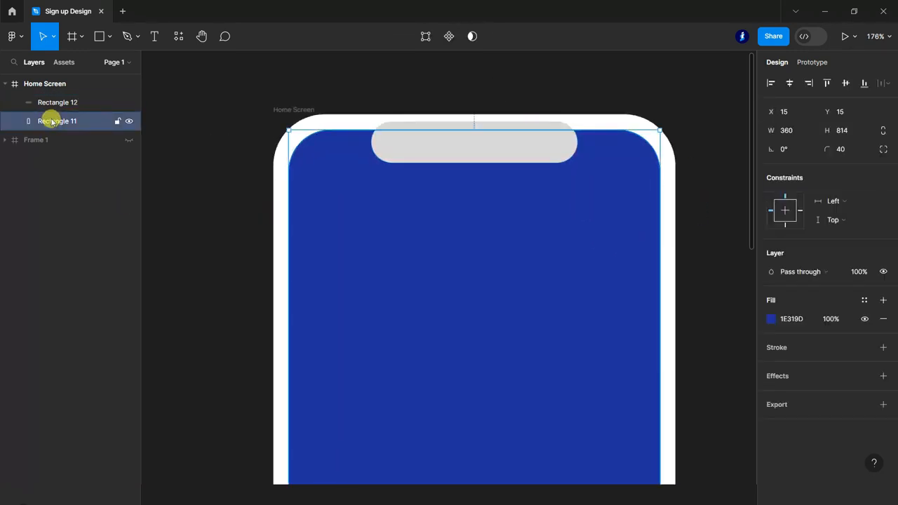
double_click(56, 103)
shift+click(15, 102)
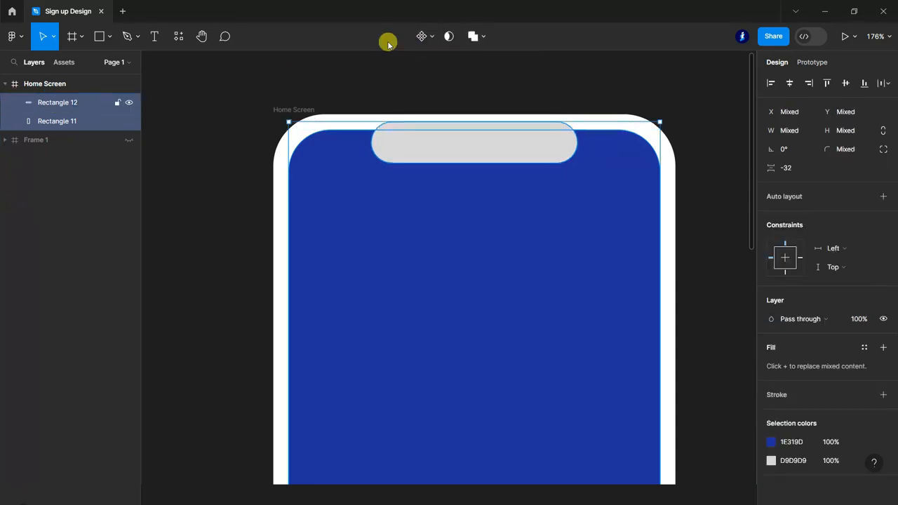
click(475, 36)
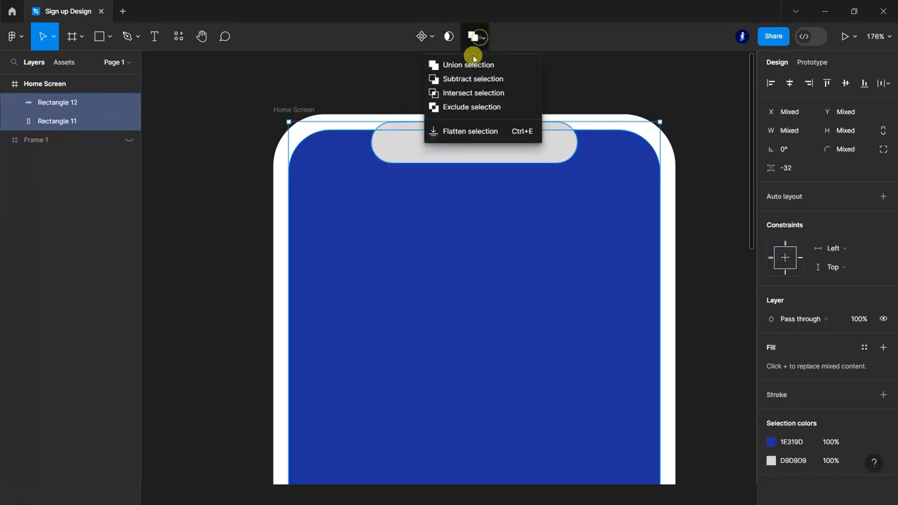
click(466, 78)
- Move the notch rectangle inside the Subtract group up to Y 6
click(9, 105)
click(14, 103)
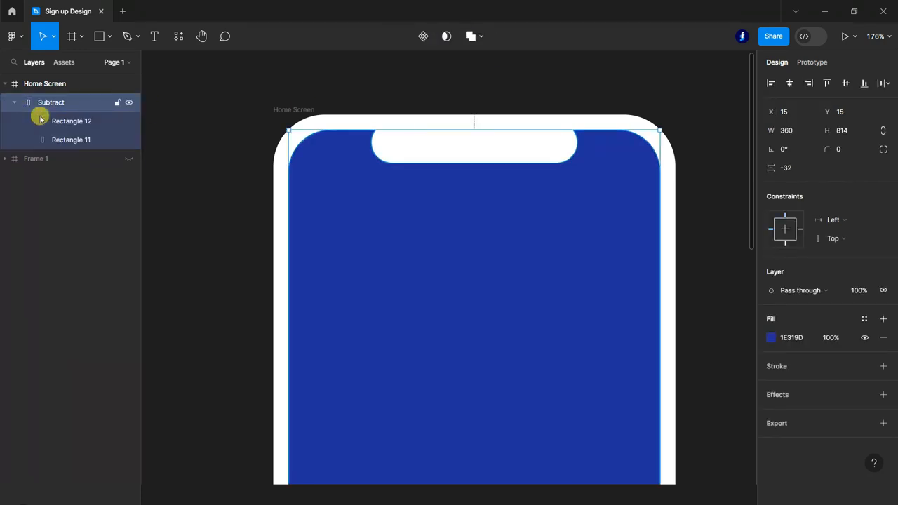
click(40, 123)
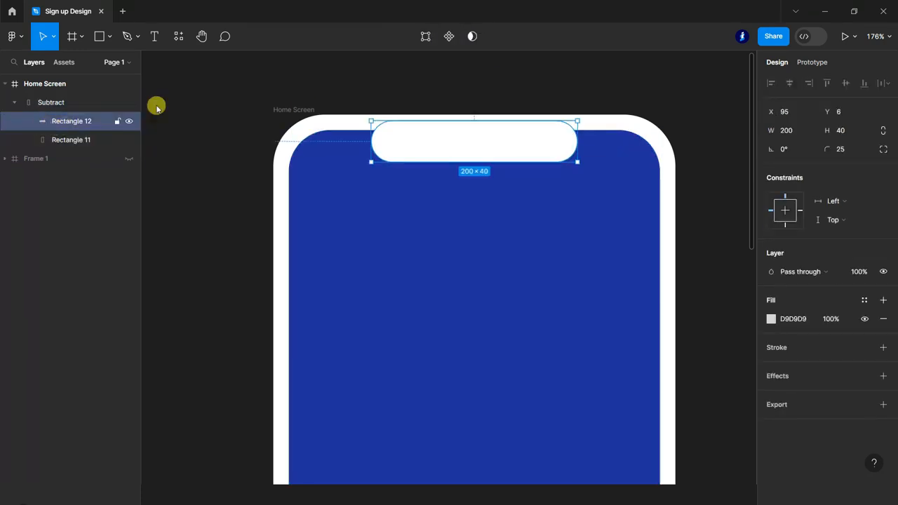
click(15, 102)
- Set the corner radius of the whole Subtract shape to 3
click(36, 102)
text(1)
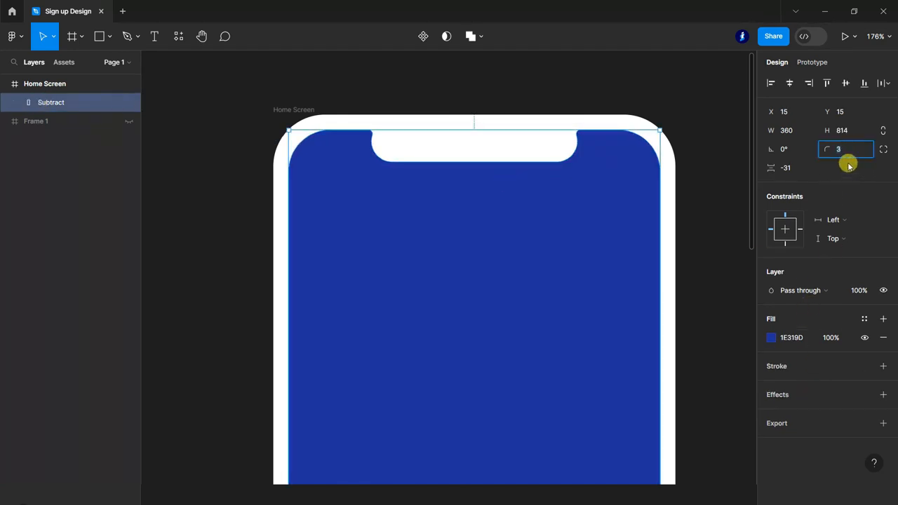
click(709, 114)
scroll(643, 207, down, 4)
scroll(380, 255, down, 3)
scroll(671, 374, up, 1)
scroll(675, 351, up, 1)
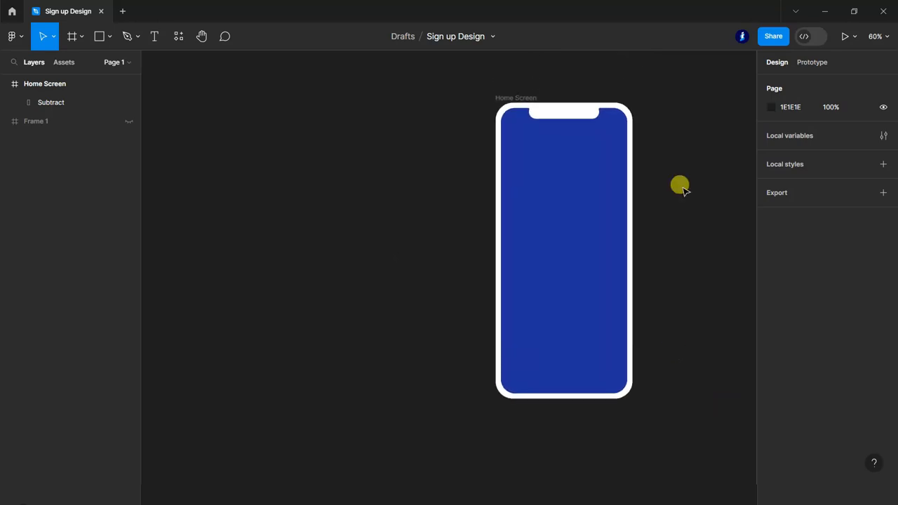
scroll(673, 163, up, 2)
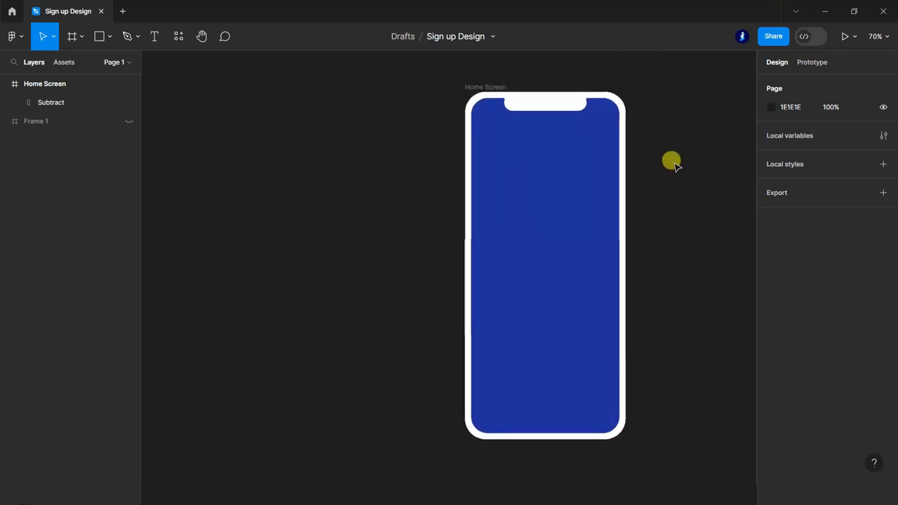
- Add a text layer reading "D" near the middle of the blue screen area
click(154, 35)
scroll(633, 280, up, 1)
scroll(633, 281, up, 3)
click(460, 237)
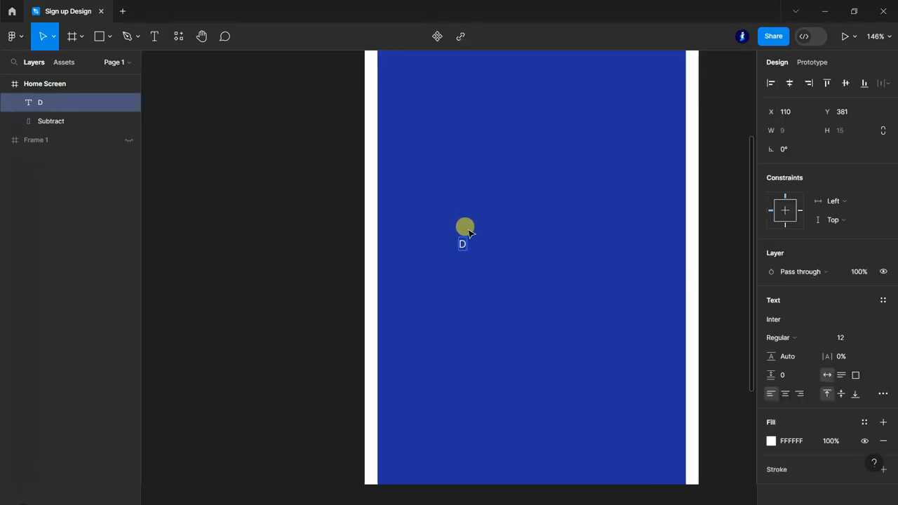
scroll(456, 242, up, 4)
- Set the font of the letter D to Montserrat in the Black weight
click(154, 37)
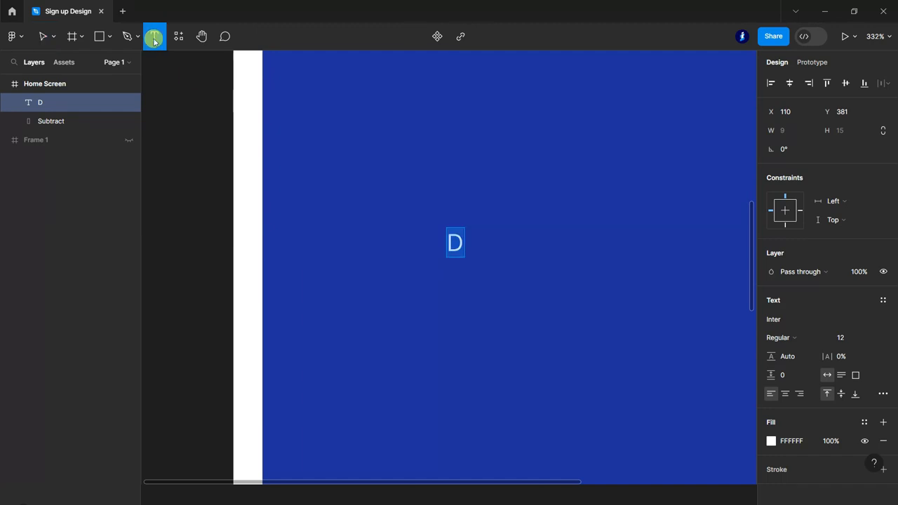
click(792, 318)
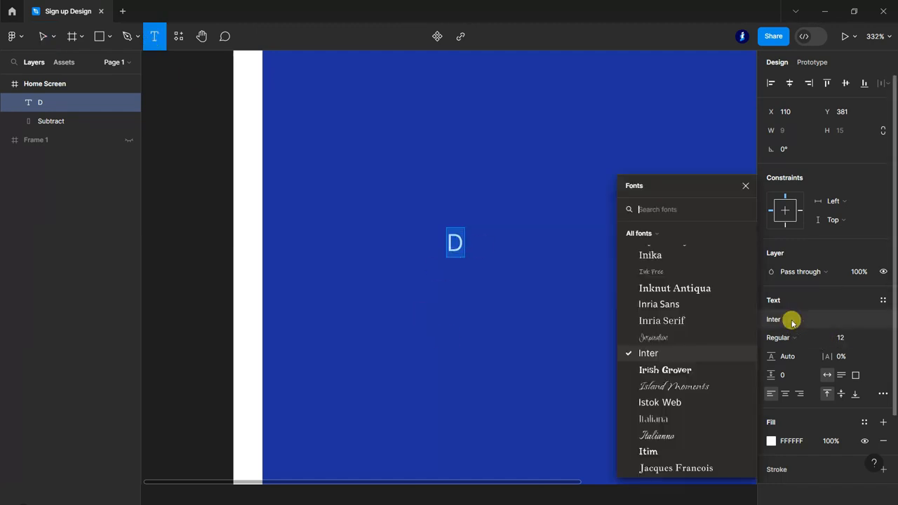
text(MON)
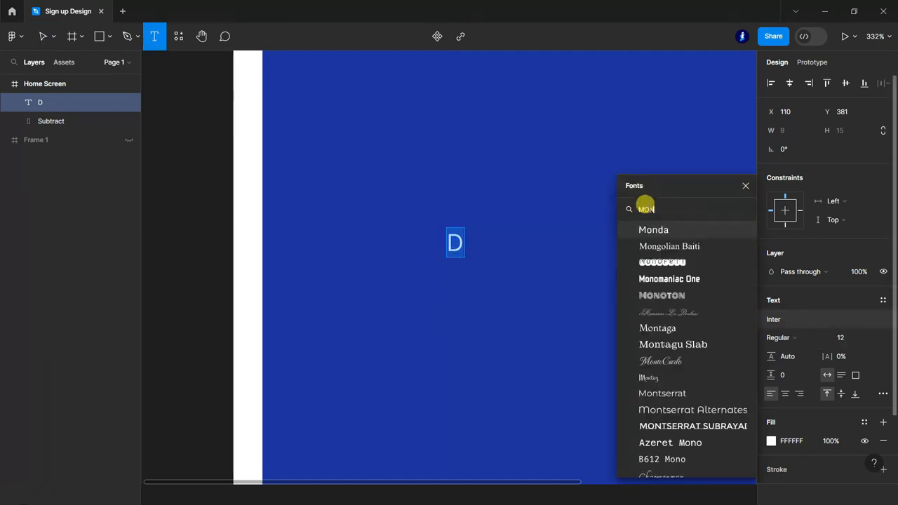
text(ST)
key(BackSpace)
key(BackSpace)
text(TS)
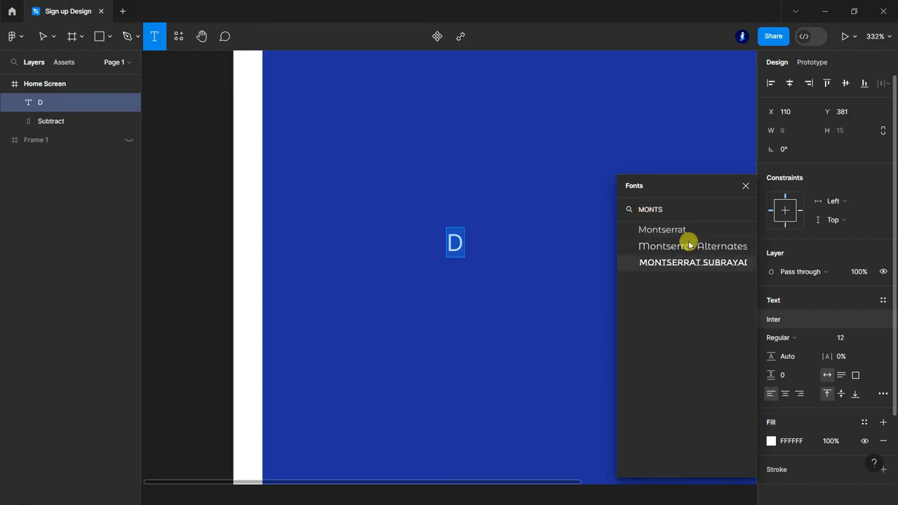
click(684, 233)
click(813, 337)
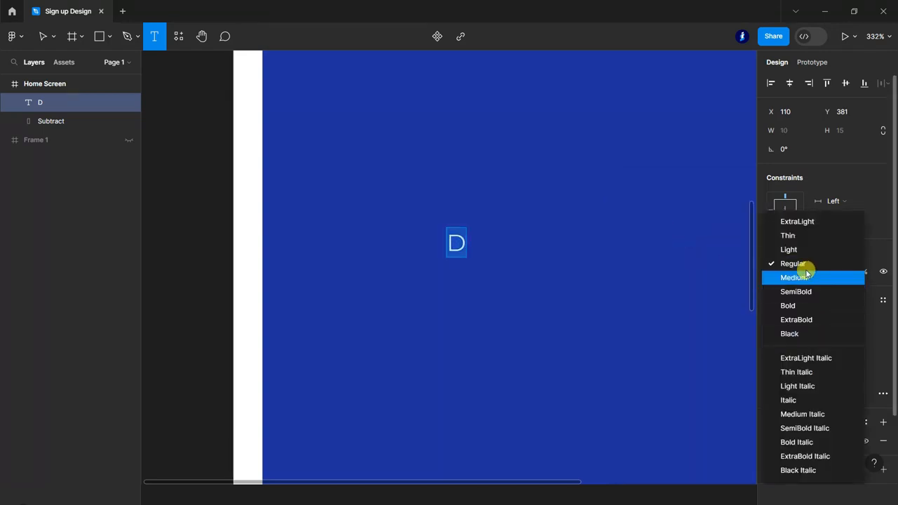
click(801, 333)
scroll(458, 281, down, 3)
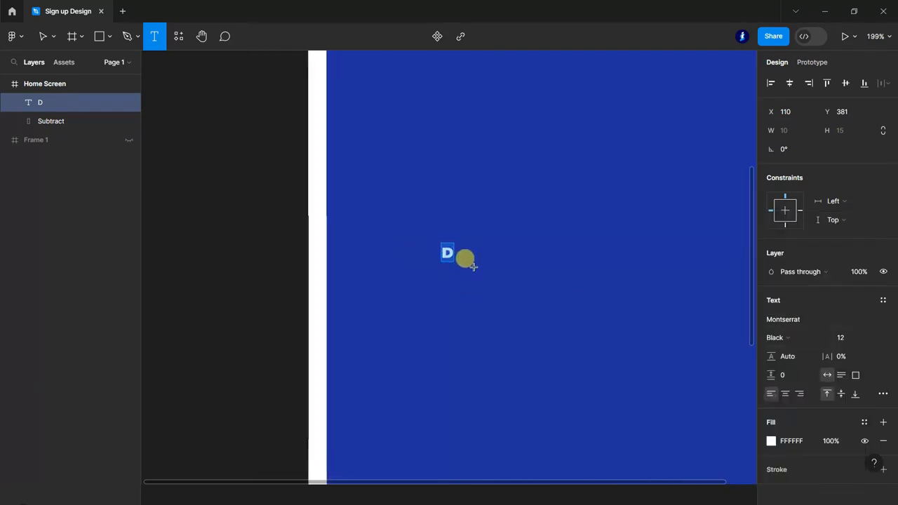
- Enlarge the letter D to font size 64
click(872, 338)
click(853, 385)
key(shift+1)
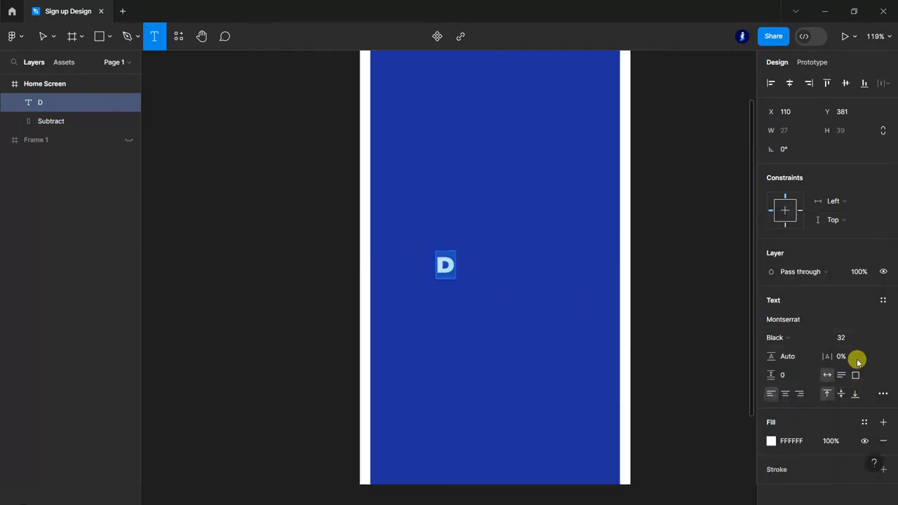
click(870, 335)
click(858, 391)
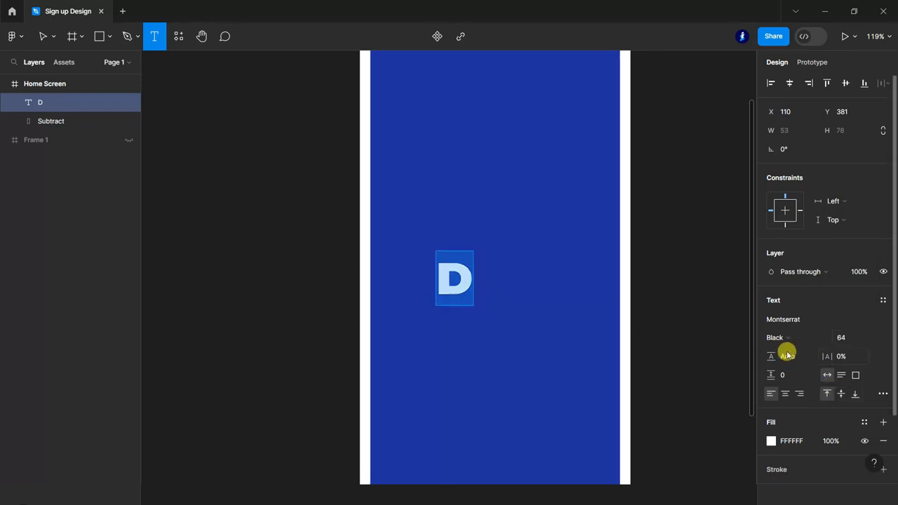
scroll(467, 280, up, 2)
- Convert the D text layer into a vector shape
click(40, 36)
click(467, 261)
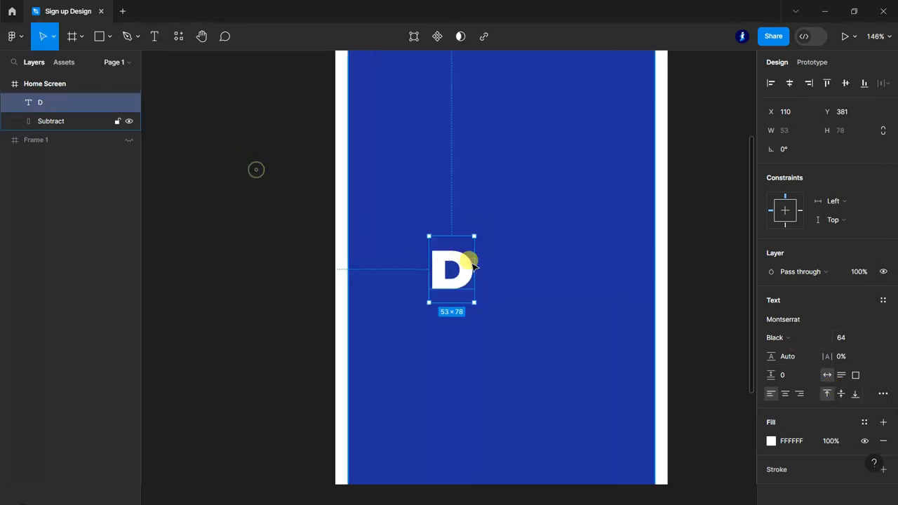
right_click(463, 262)
click(517, 314)
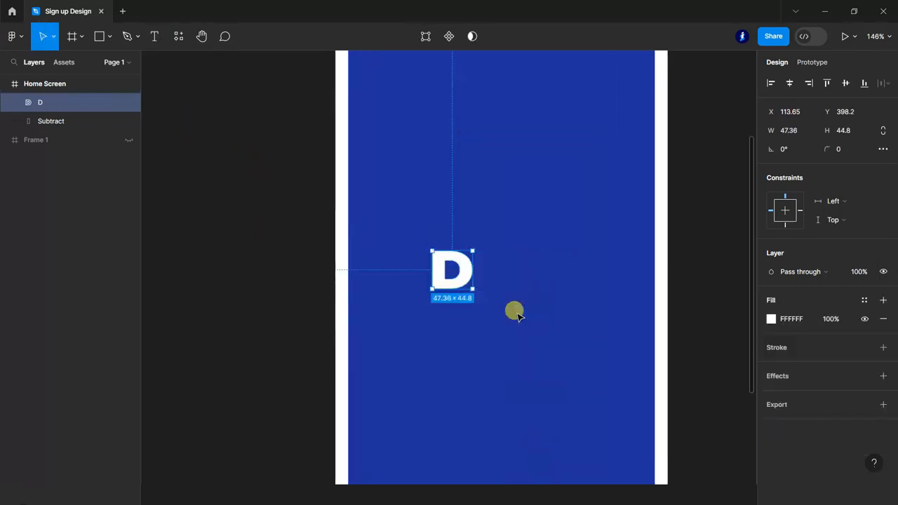
- Delete the inner cut-out's points from the D vector so the letter becomes solid, and finish editing it
scroll(484, 287, up, 5)
click(425, 35)
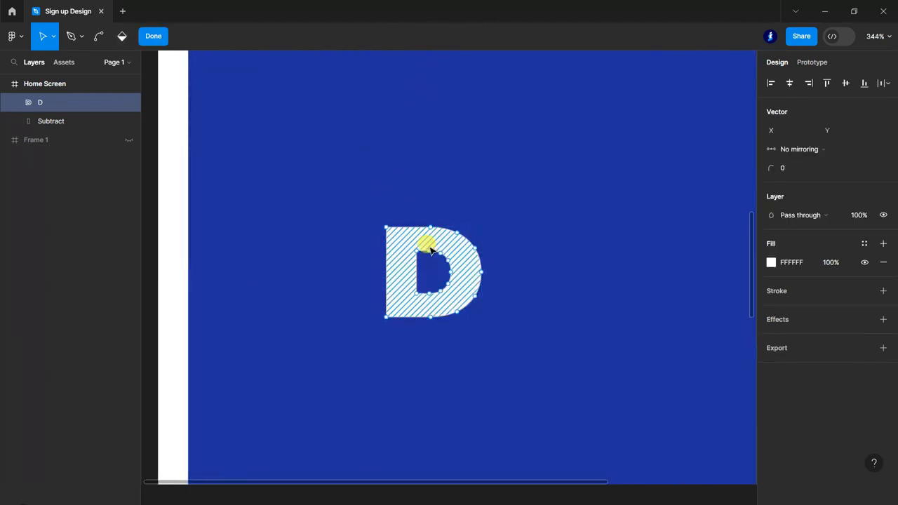
click(70, 35)
mouse_move(420, 253)
mouse_down()
mouse_move(431, 253)
mouse_move(449, 280)
mouse_up()
key(ctrl+z)
key(ctrl+z)
key(ctrl+z)
key(ctrl+z)
key(ctrl+z)
key(ctrl+z)
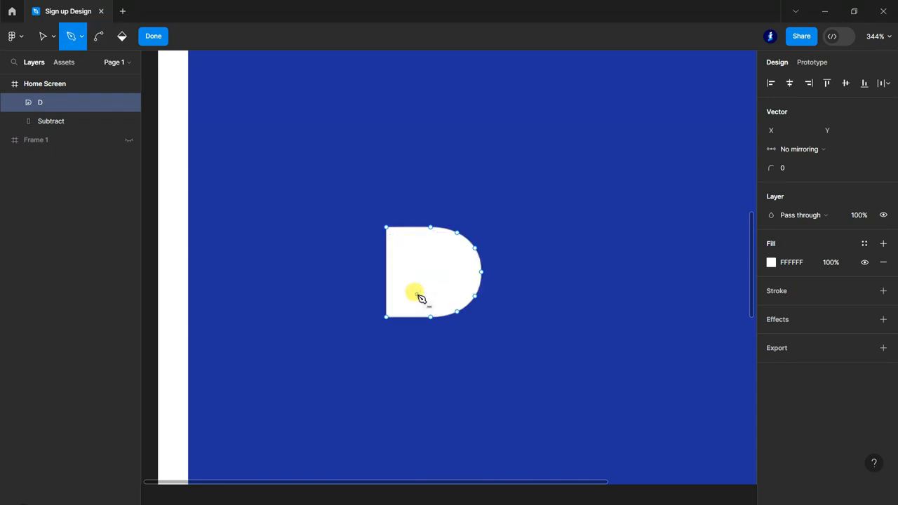
scroll(488, 233, down, 1)
click(154, 37)
click(185, 180)
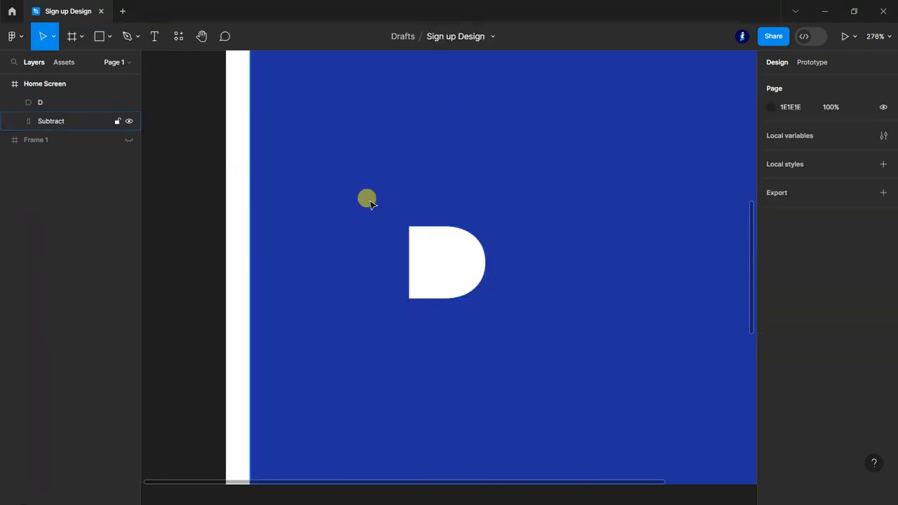
- Unhide Frame 1 and move its orange arrow vector onto the white D in the Home Screen frame
scroll(360, 205, down, 1)
scroll(360, 211, down, 5)
scroll(472, 273, up, 2)
scroll(509, 244, up, 1)
scroll(561, 258, up, 2)
scroll(397, 140, down, 2)
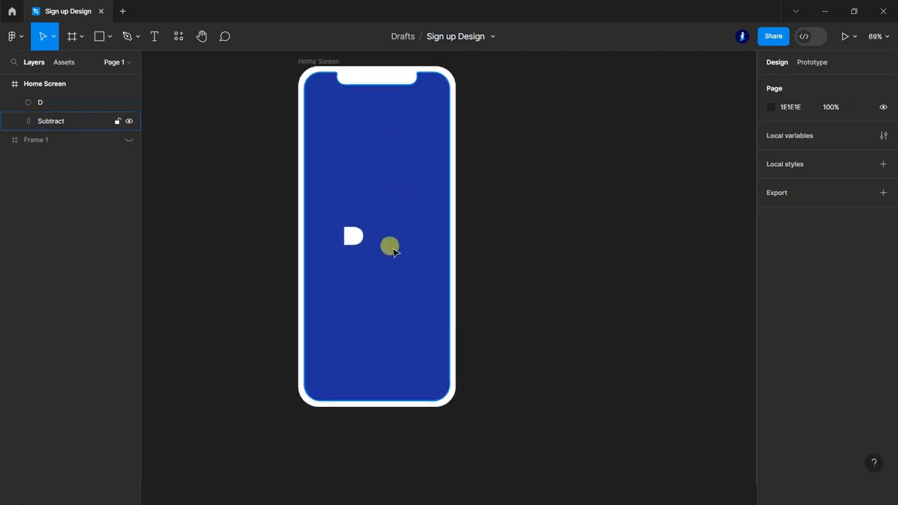
click(129, 140)
scroll(340, 244, down, 3)
drag(477, 362, 358, 199)
scroll(357, 266, up, 5)
scroll(366, 179, up, 5)
- Narrow the white D shape to a width of 41, keeping its height at 45
double_click(421, 198)
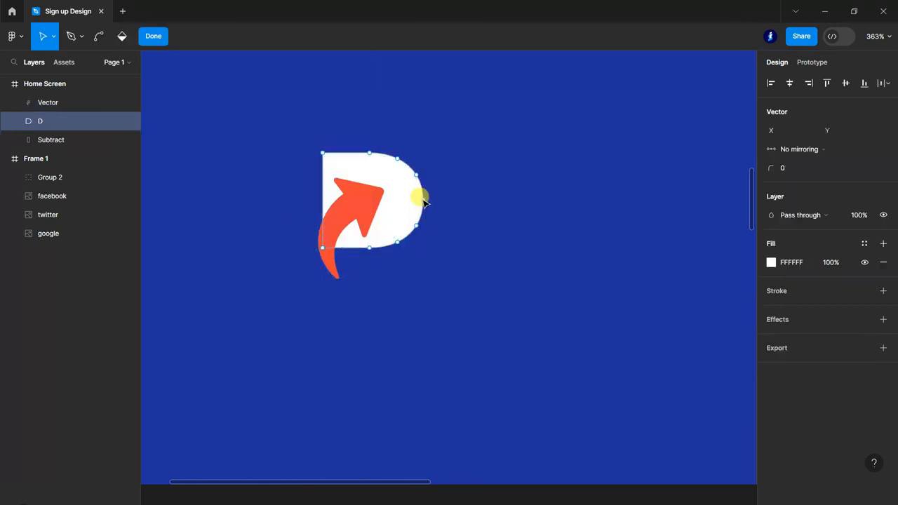
click(164, 42)
drag(420, 198, 411, 203)
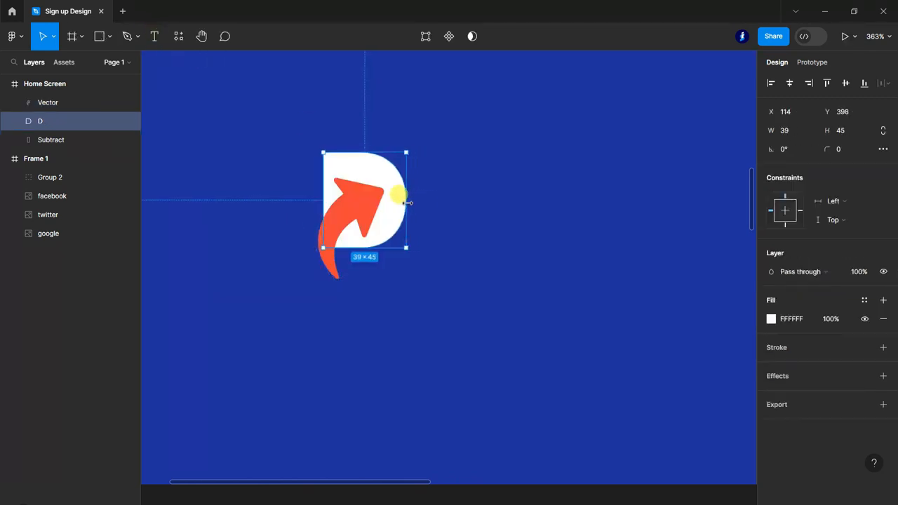
scroll(421, 209, down, 2)
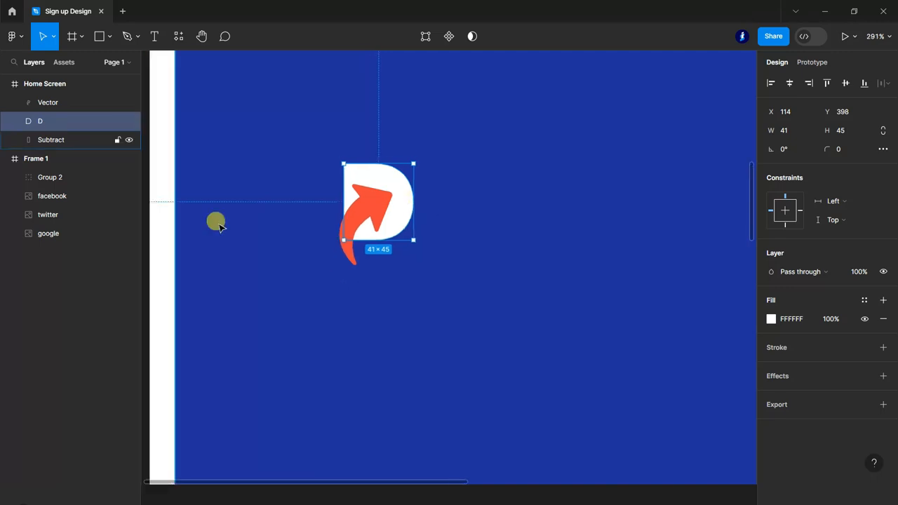
click(193, 204)
scroll(345, 279, up, 1)
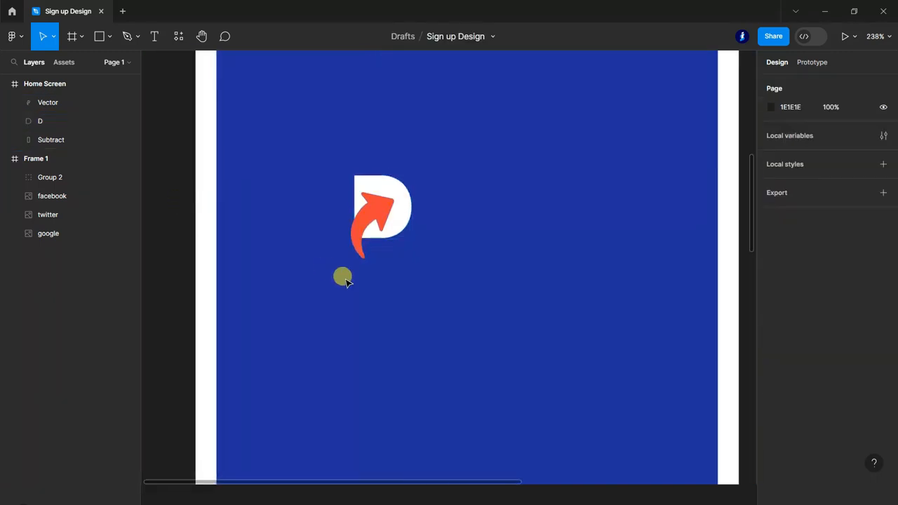
- Subtract the orange arrow vector from the white D shape in the Home Screen frame
click(40, 121)
shift+click(50, 103)
click(482, 35)
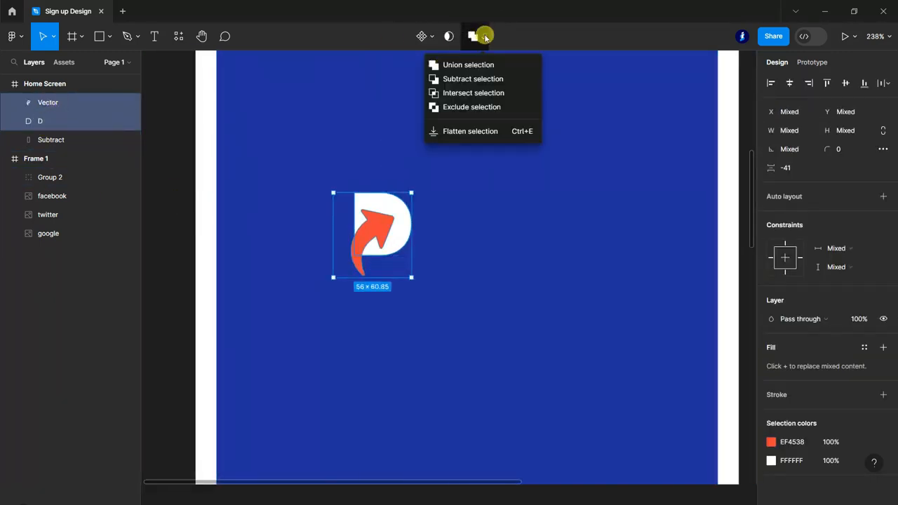
click(465, 77)
click(157, 208)
scroll(190, 257, down, 1)
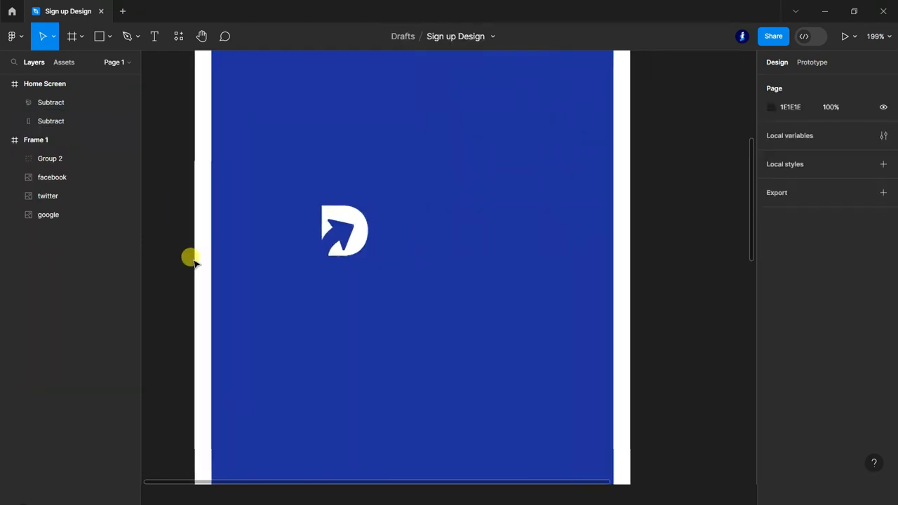
- Round the corners of the subtracted D-and-arrow shape with a corner radius of 2
scroll(307, 245, up, 3)
click(51, 103)
click(840, 149)
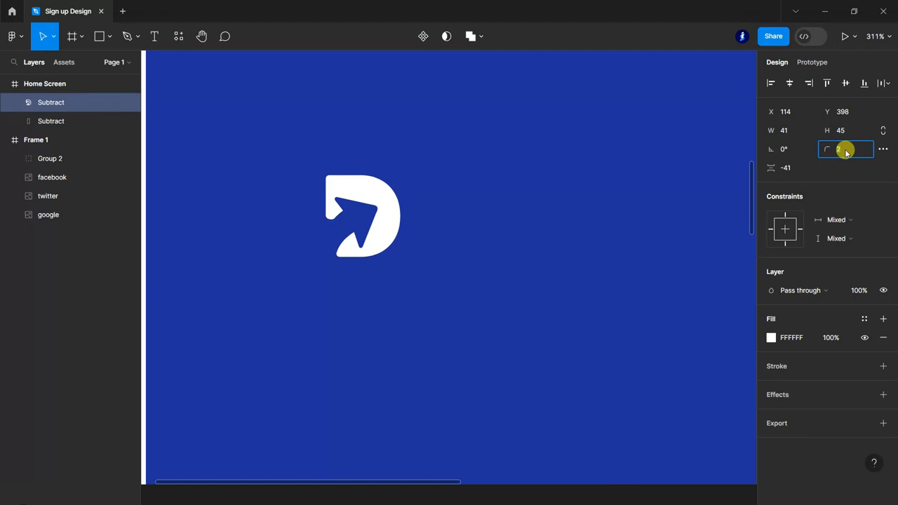
scroll(457, 204, down, 2)
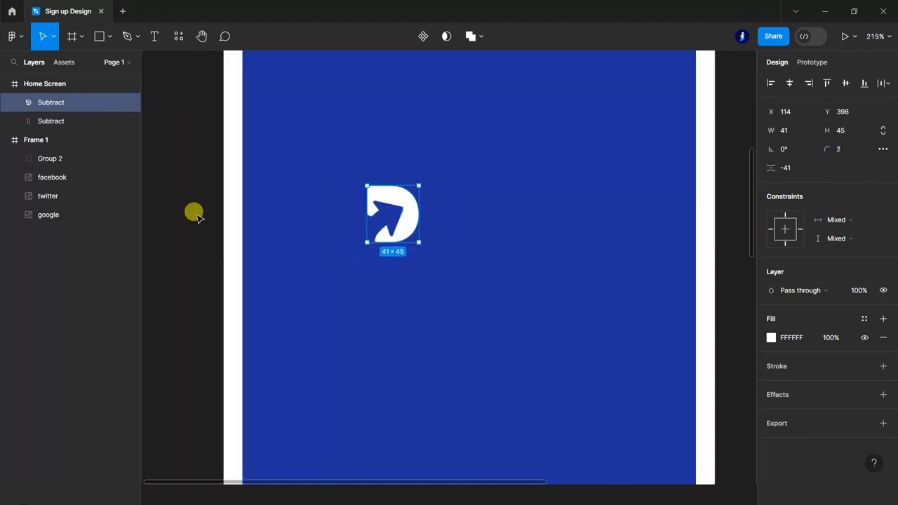
click(194, 215)
- Move the D-and-arrow shape left on the blue screen to about X 83, Y 399
scroll(321, 245, down, 2)
click(383, 242)
scroll(377, 236, down, 1)
drag(377, 238, 366, 247)
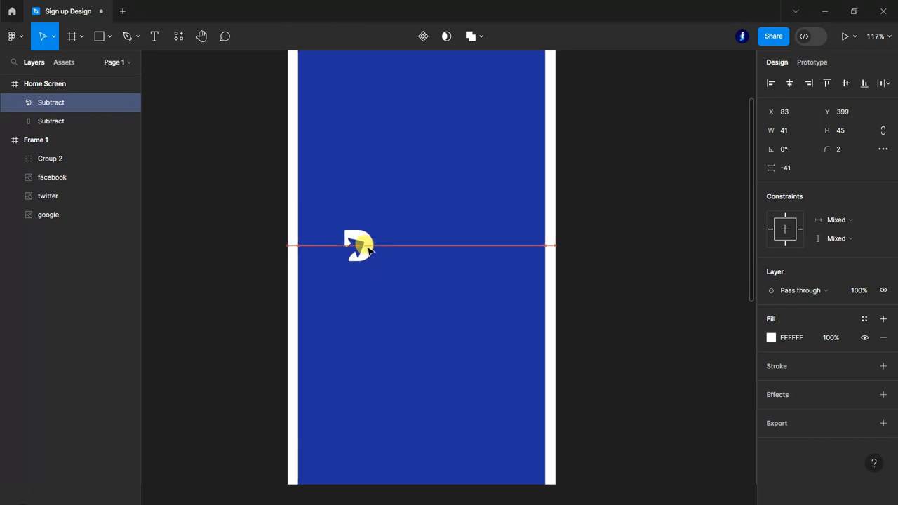
- Add a white text layer reading "esign" to the right of the D logo
click(156, 39)
scroll(358, 238, up, 2)
key(Escape)
key(t)
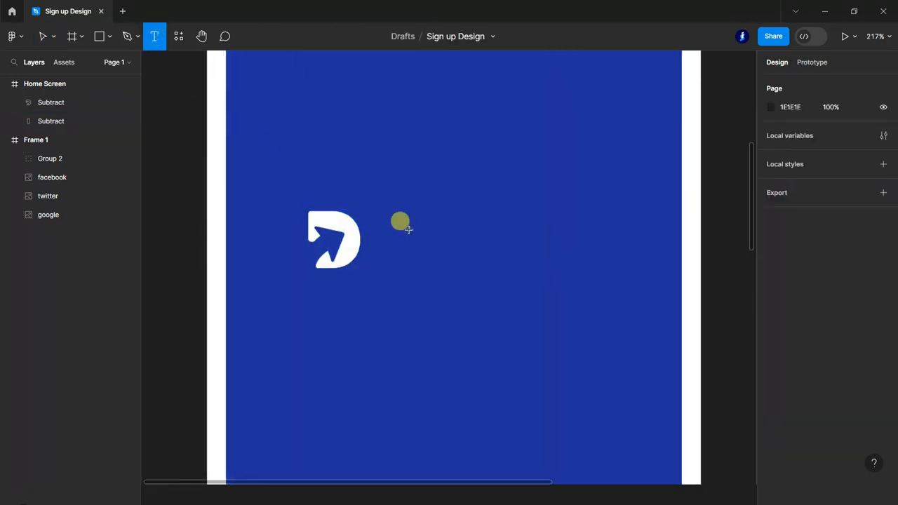
click(400, 237)
text(esign)
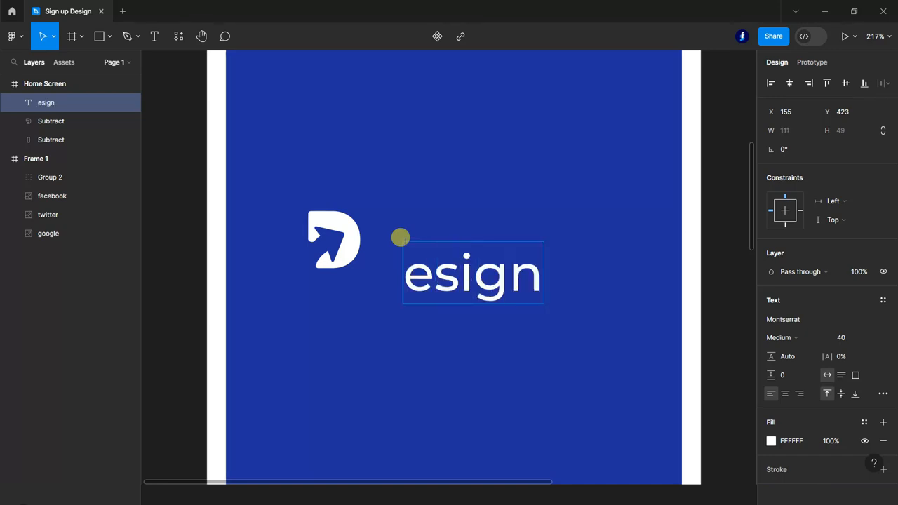
key(Escape)
- Move the "esign" text up beside the D shape so together they form the word Design
mouse_move(503, 297)
mouse_down()
mouse_move(465, 260)
mouse_move(466, 269)
mouse_up()
scroll(466, 269, down, 3)
click(652, 287)
scroll(653, 287, down, 3)
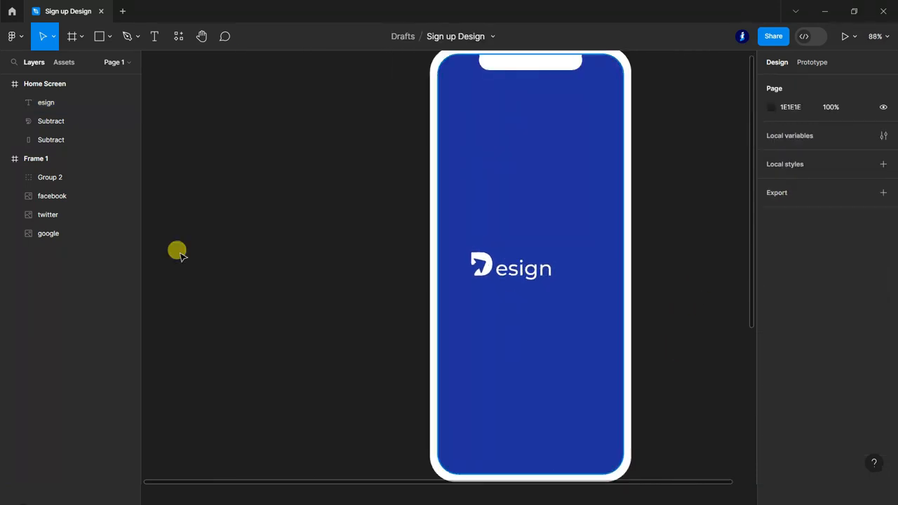
- Move the D shape and the "esign" text together to the centre of the phone screen
click(51, 119)
shift+click(53, 104)
drag(502, 273, 525, 269)
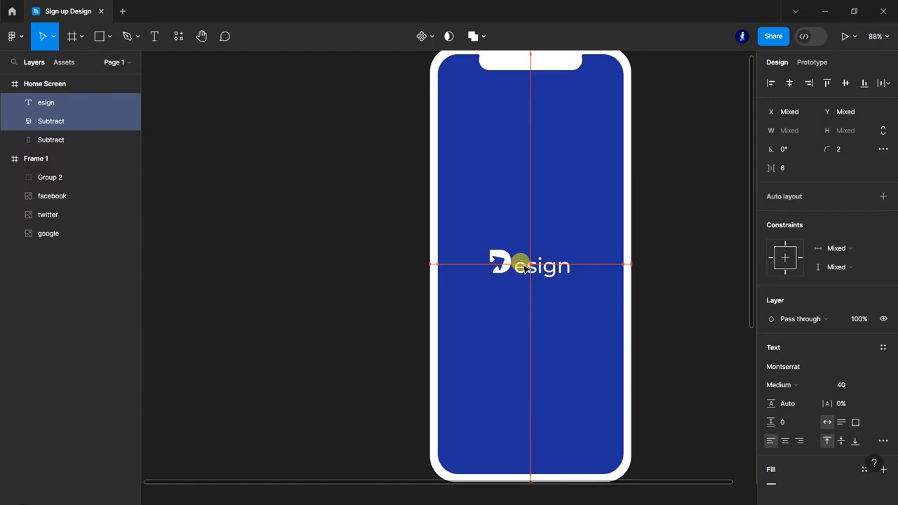
click(694, 304)
- Change the font weight of the "esign" text to SemiBold
scroll(686, 303, down, 1)
scroll(687, 304, down, 3)
scroll(530, 407, up, 3)
scroll(600, 184, up, 2)
scroll(497, 304, down, 2)
scroll(479, 290, up, 4)
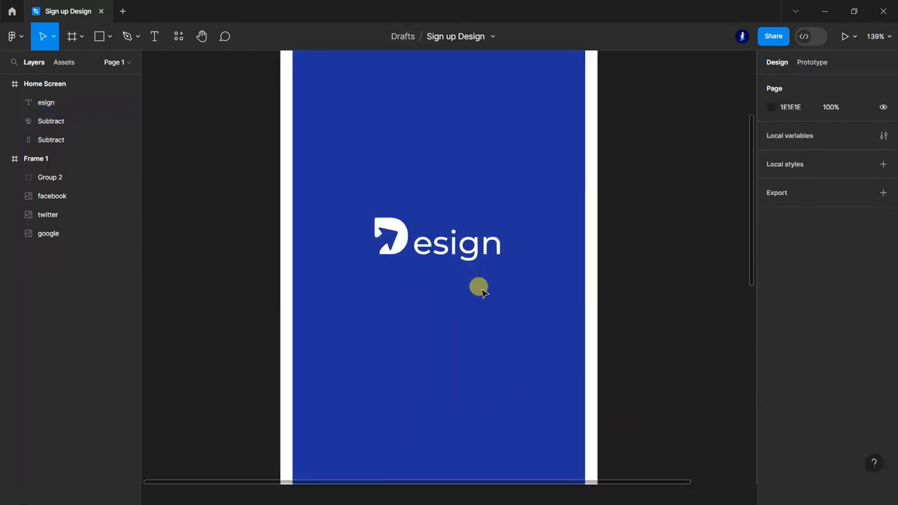
click(473, 243)
click(825, 338)
click(825, 291)
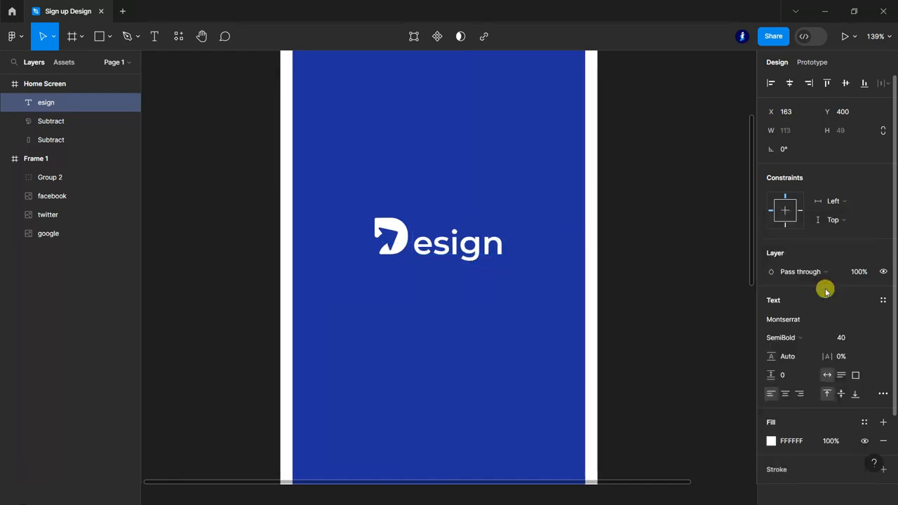
click(671, 320)
- Duplicate the Home Screen frame and place the copy to its right
scroll(585, 380, down, 3)
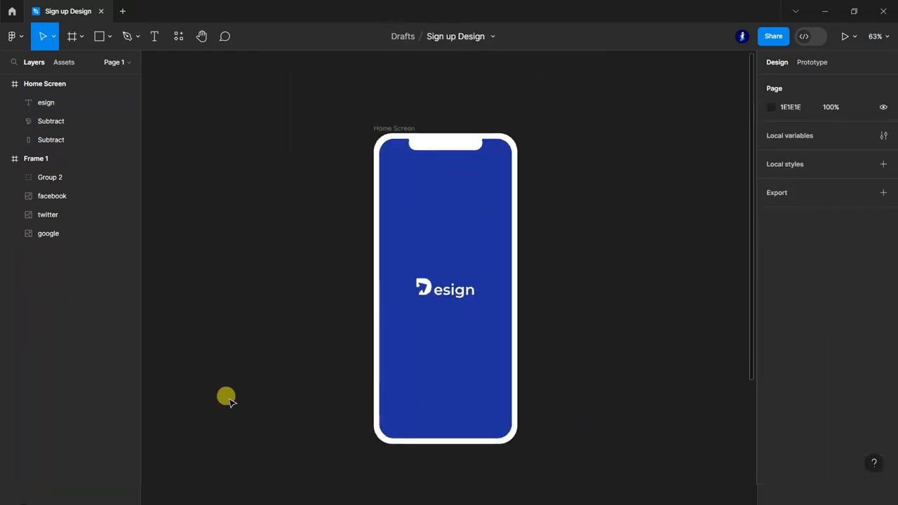
scroll(227, 399, down, 1)
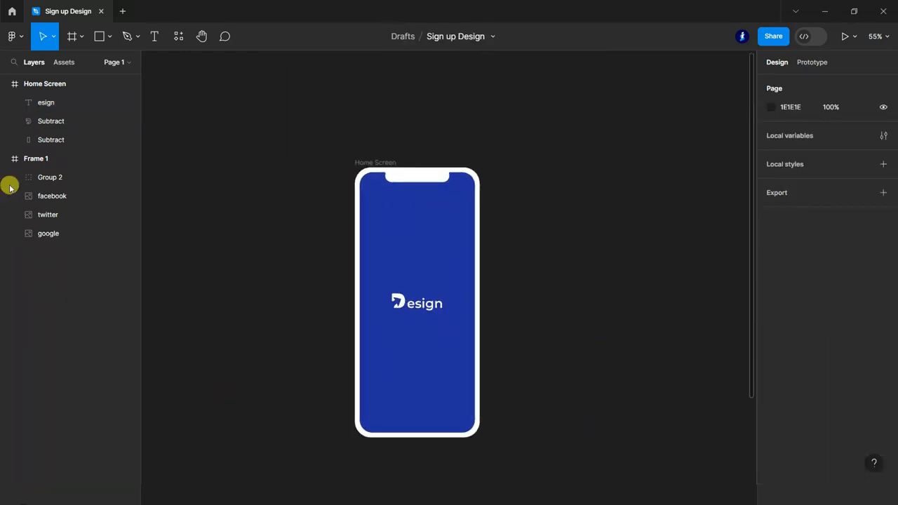
click(31, 83)
scroll(251, 186, down, 2)
alt+drag(396, 215, 505, 215)
click(506, 217)
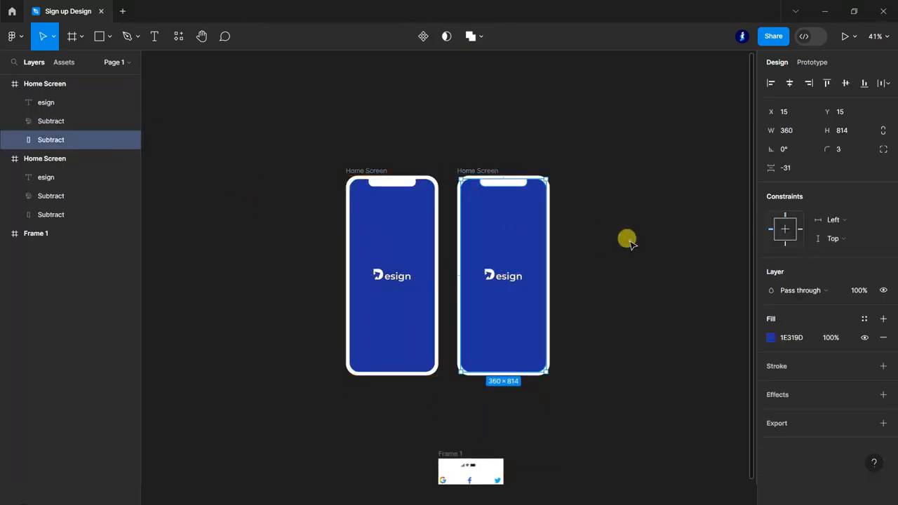
click(629, 242)
scroll(554, 400, up, 3)
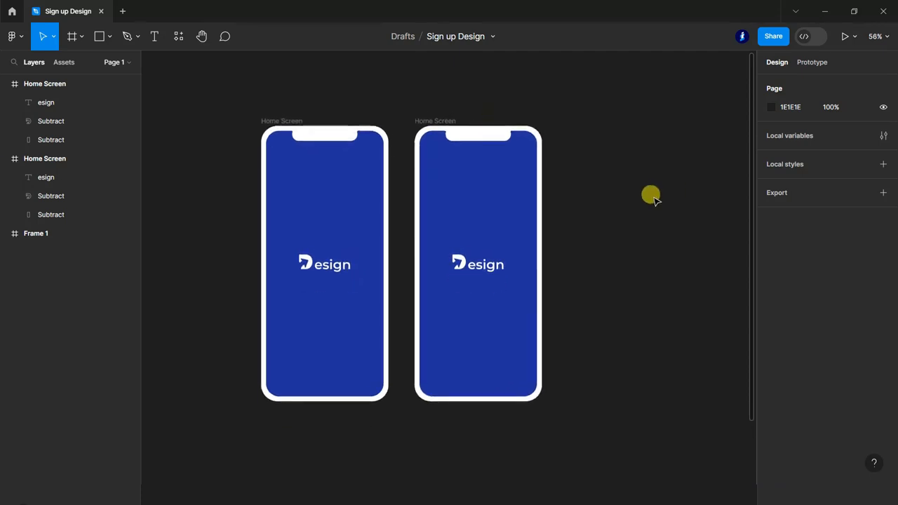
- Hide Frame 1 and rename the duplicated Home Screen frame as Login
click(6, 158)
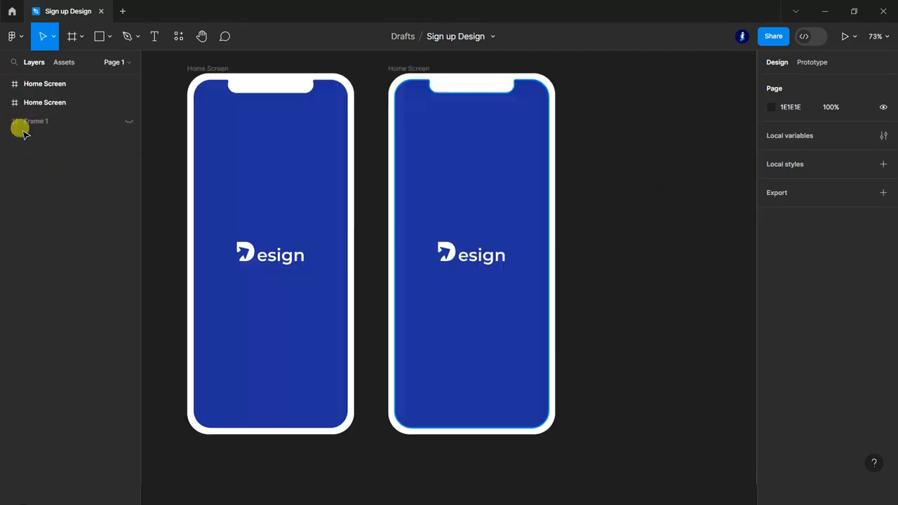
click(43, 85)
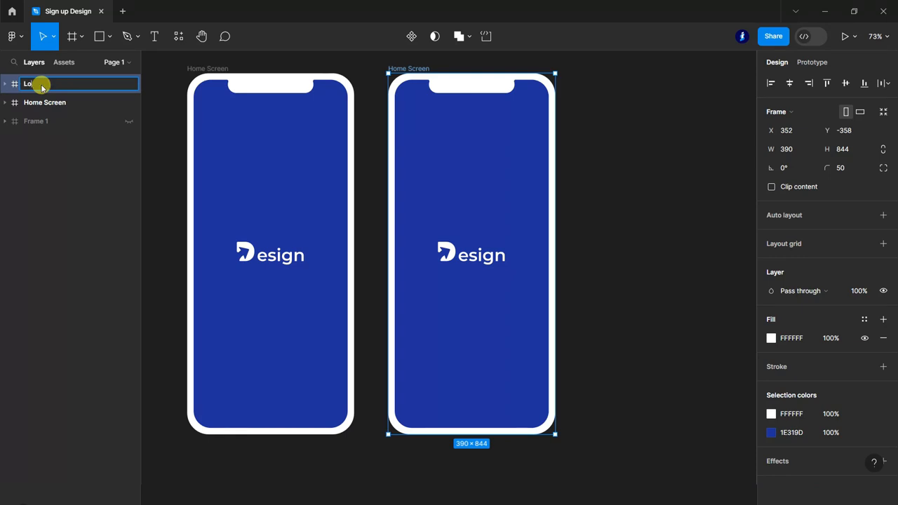
text(Login)
click(626, 208)
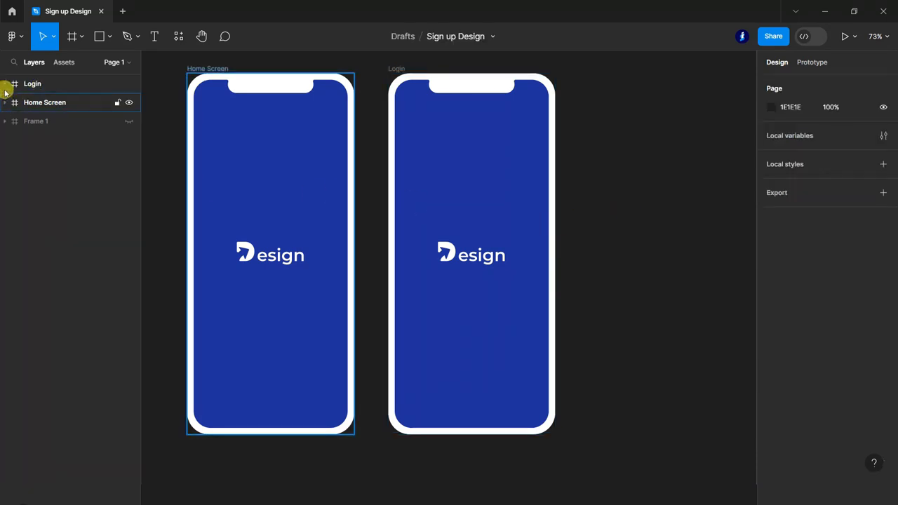
- Delete the "esign" text and both Subtract shapes from the Login frame
click(5, 84)
click(47, 104)
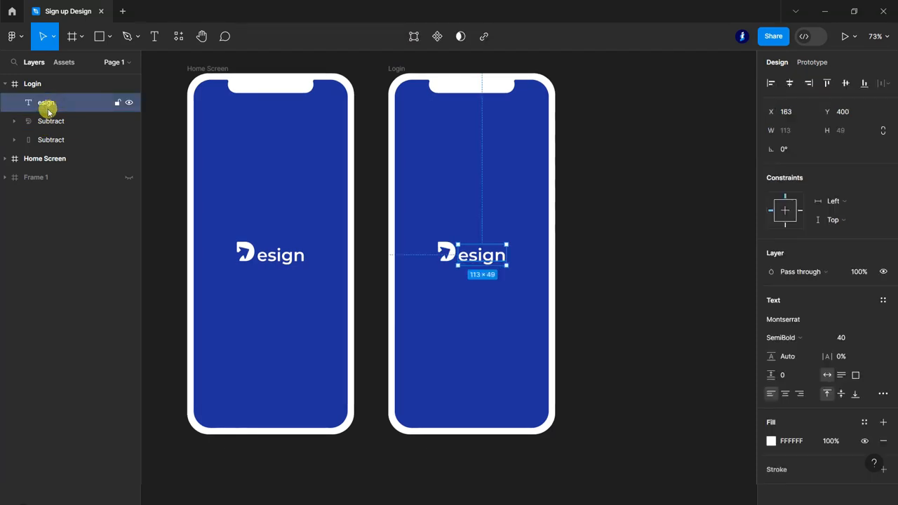
shift+click(65, 122)
shift+click(60, 140)
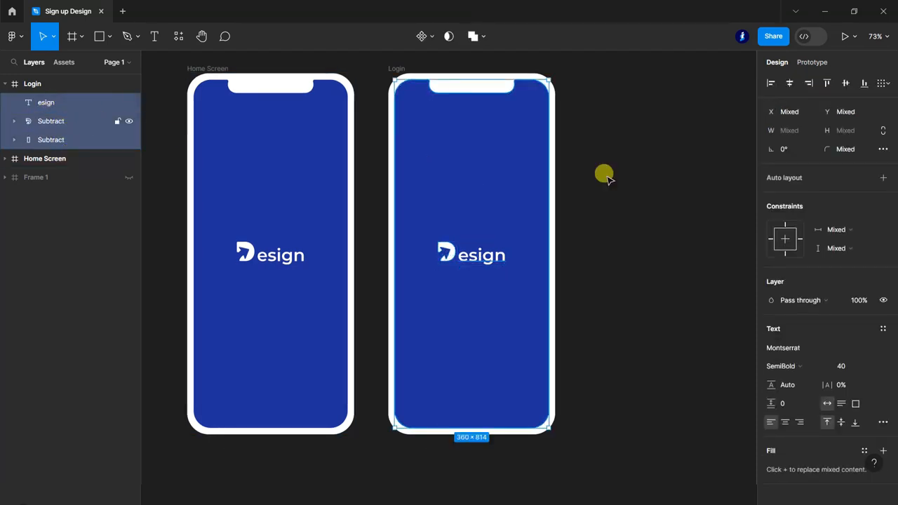
key(Delete)
scroll(640, 204, up, 1)
- Add a layout grid to the Login frame and change it to columns with a count of 4
click(68, 84)
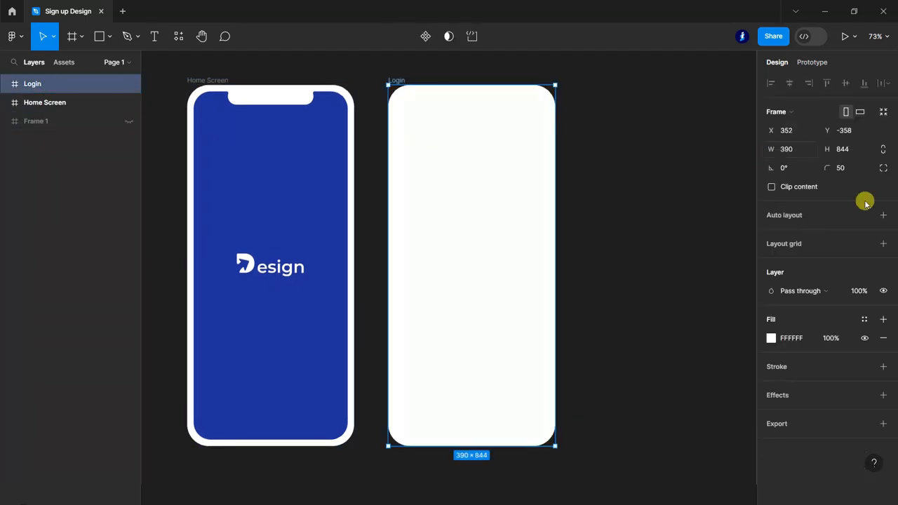
click(883, 243)
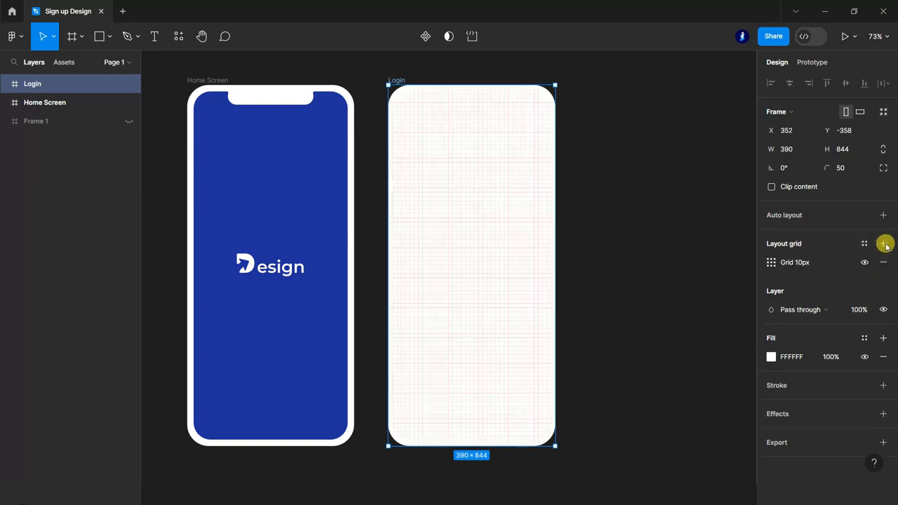
click(771, 262)
click(646, 263)
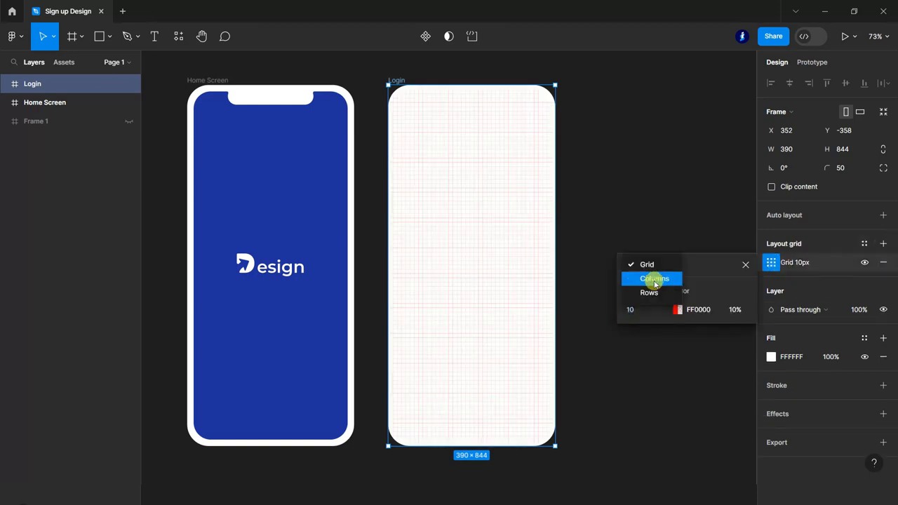
click(650, 279)
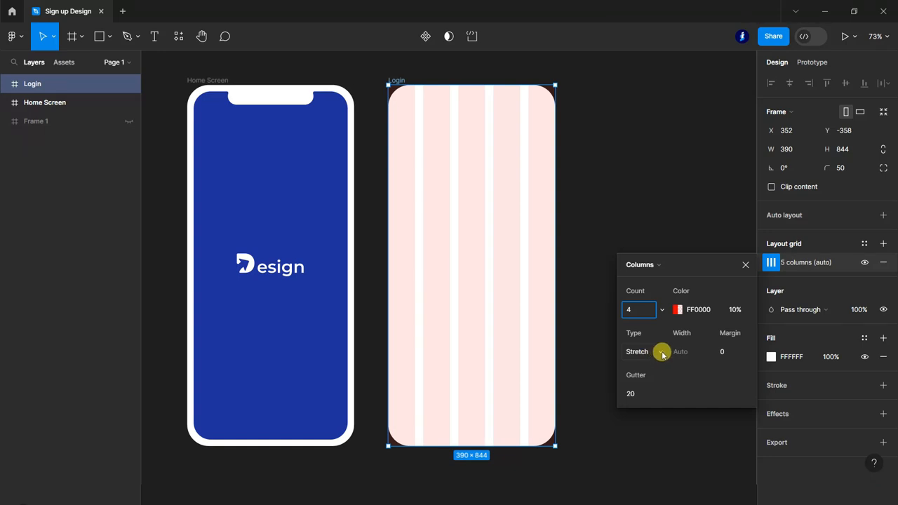
- Set the Login frame's column grid to type Center with a column width of 65
click(661, 353)
click(652, 336)
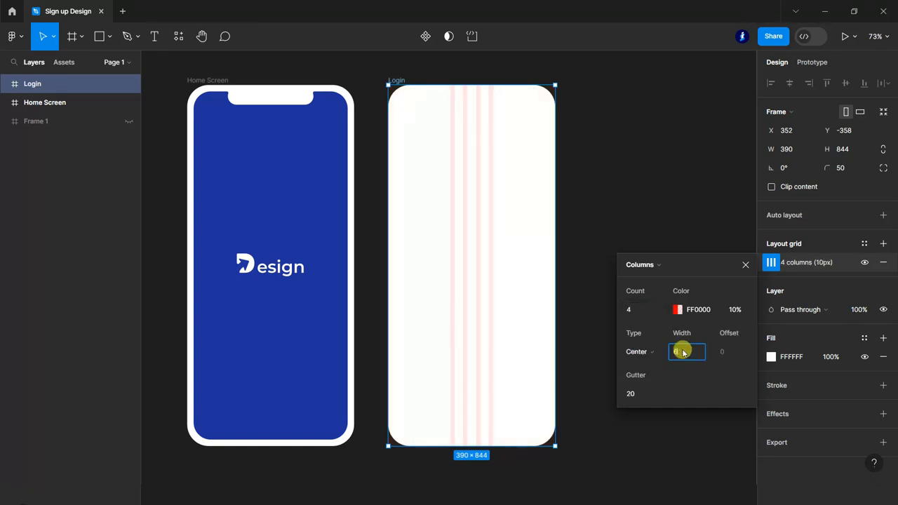
key(Return)
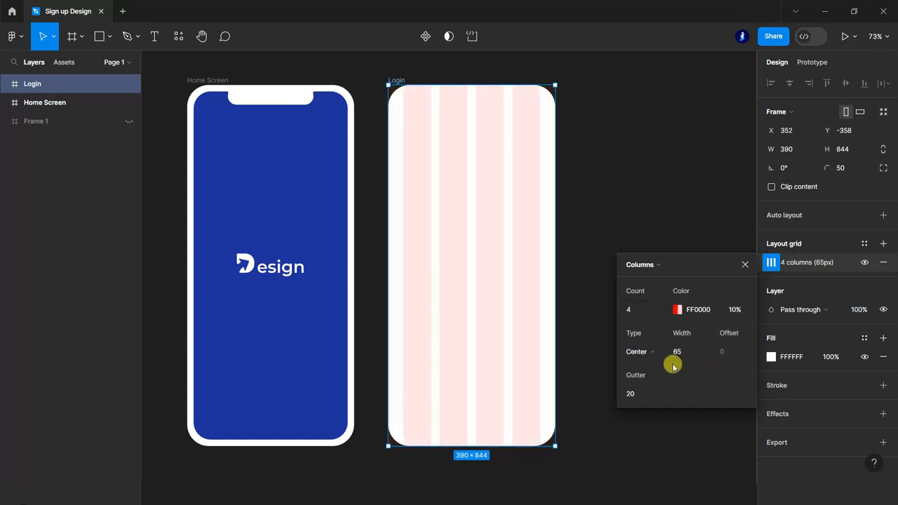
click(743, 266)
click(675, 206)
scroll(638, 239, up, 1)
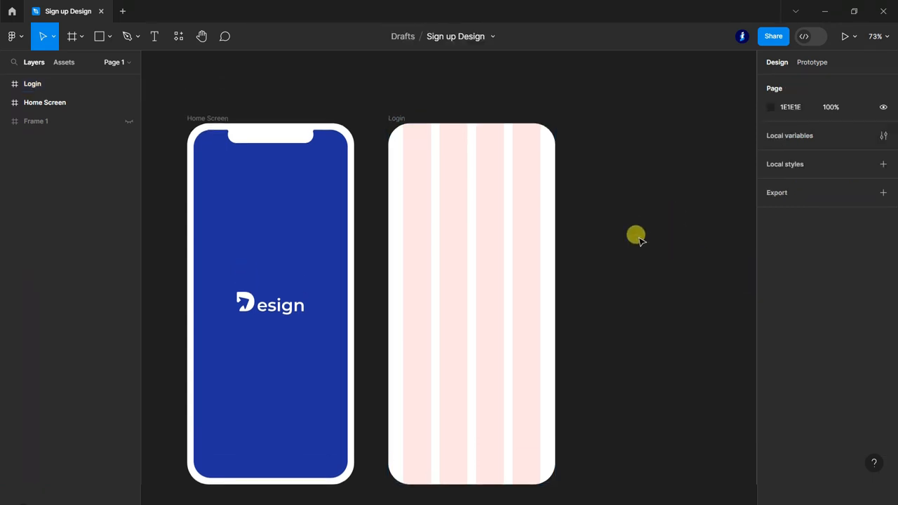
- Unhide Frame 1 and move its status icon group, Group 2, into the upper-right area of the Login frame
scroll(469, 148, up, 2)
scroll(578, 146, down, 2)
scroll(508, 186, down, 3)
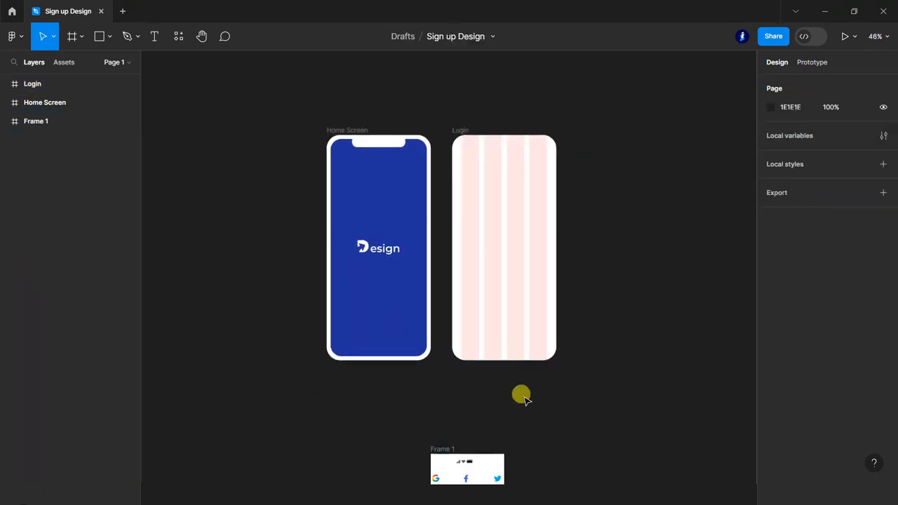
scroll(521, 395, down, 1)
click(7, 126)
click(14, 134)
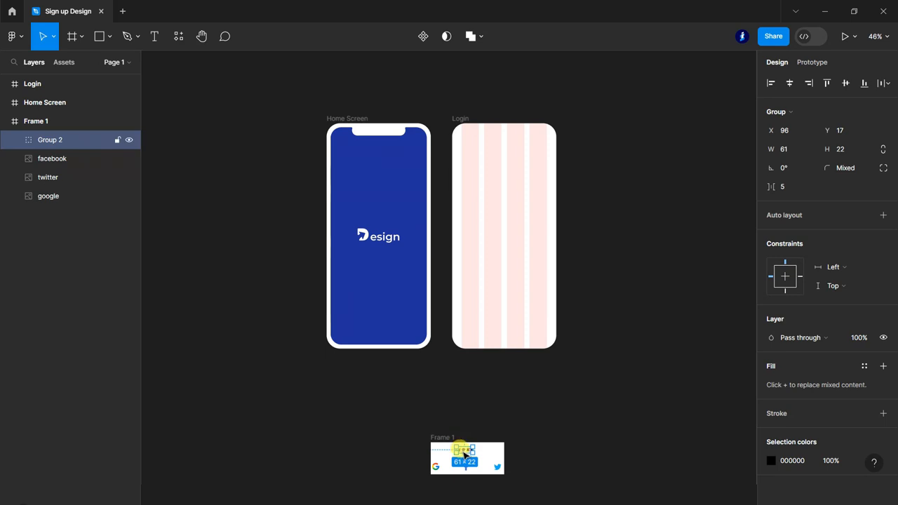
drag(531, 157, 537, 135)
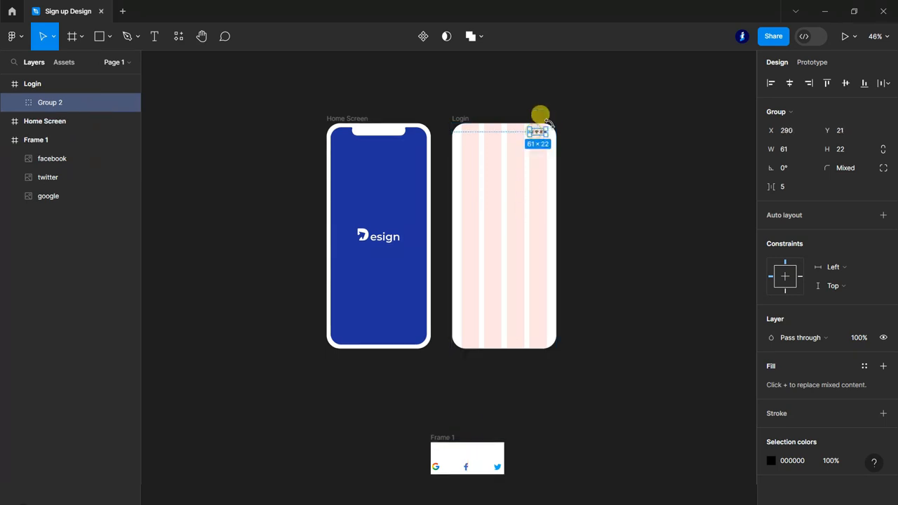
- Align the status icon group with the last column's right edge at X 294, Y 17 in the Login frame
scroll(537, 135, up, 5)
drag(524, 175, 533, 166)
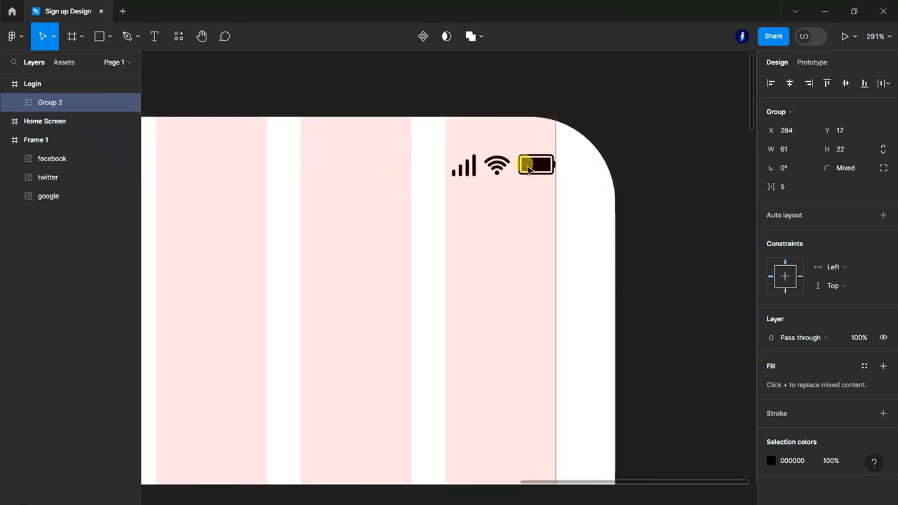
scroll(648, 175, down, 5)
click(691, 234)
scroll(691, 234, down, 2)
scroll(685, 180, up, 2)
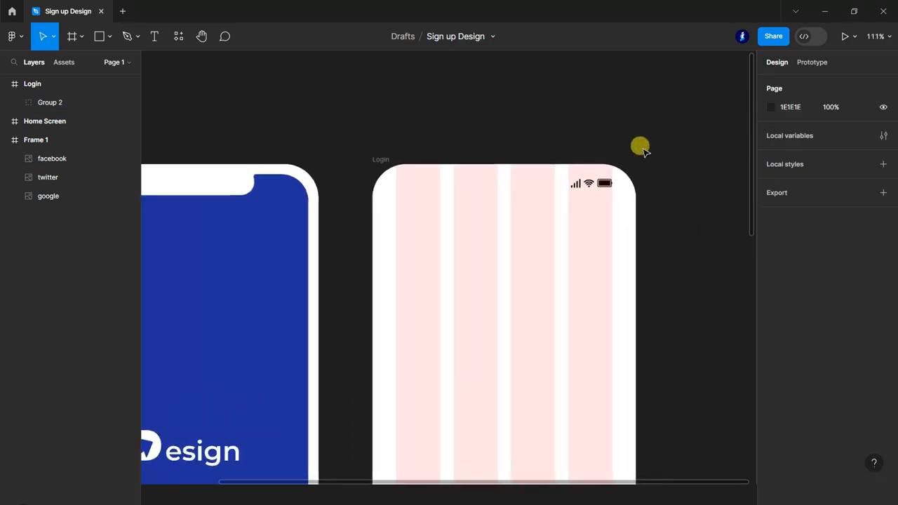
- Add a text layer reading "9:41" in the upper-left area of the Login frame
click(155, 36)
scroll(426, 186, up, 2)
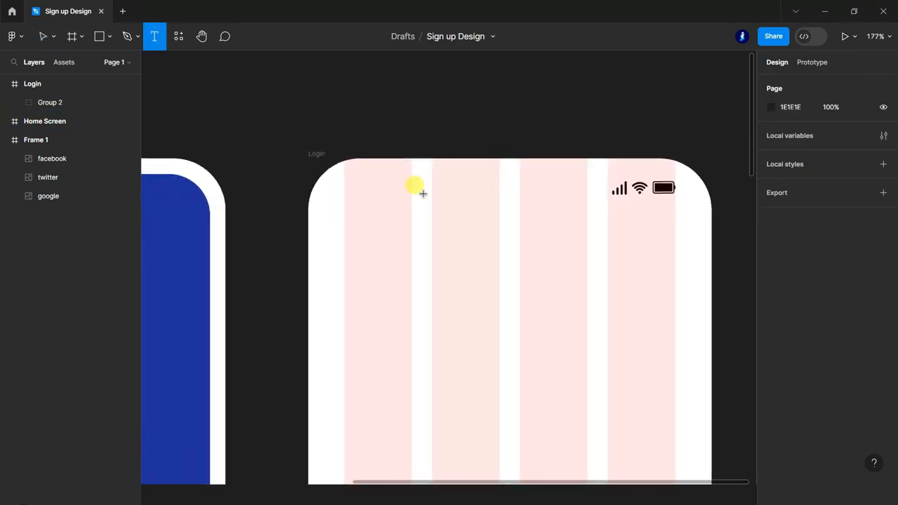
click(372, 188)
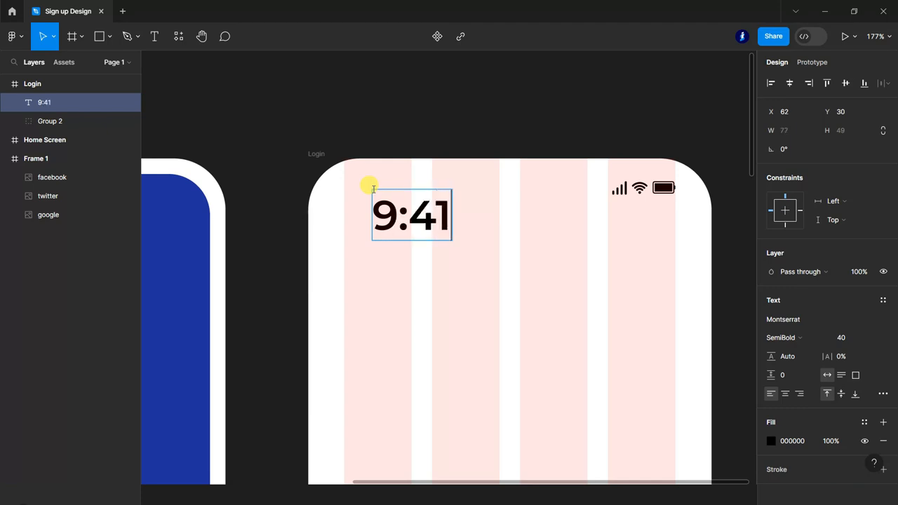
- Set the font size of the "9:41" text in the Login frame to 20
key(ctrl+a)
click(872, 337)
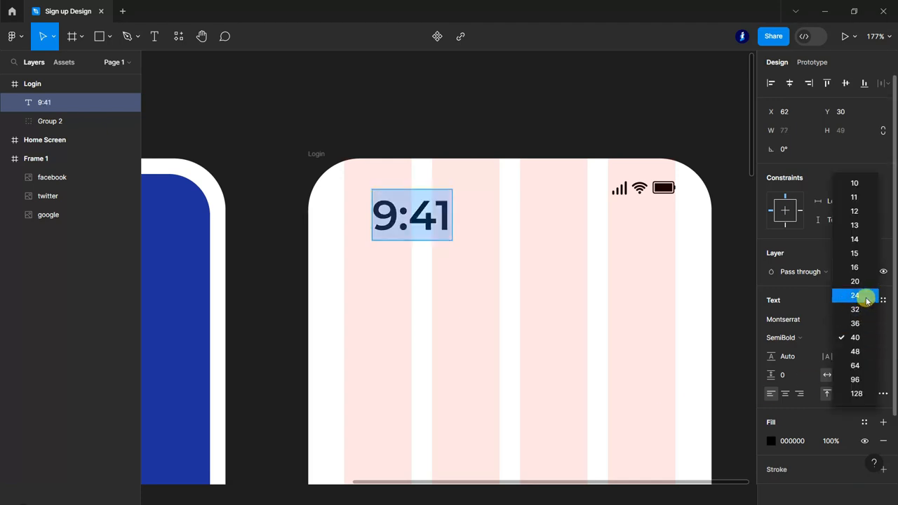
click(866, 300)
click(871, 338)
click(854, 323)
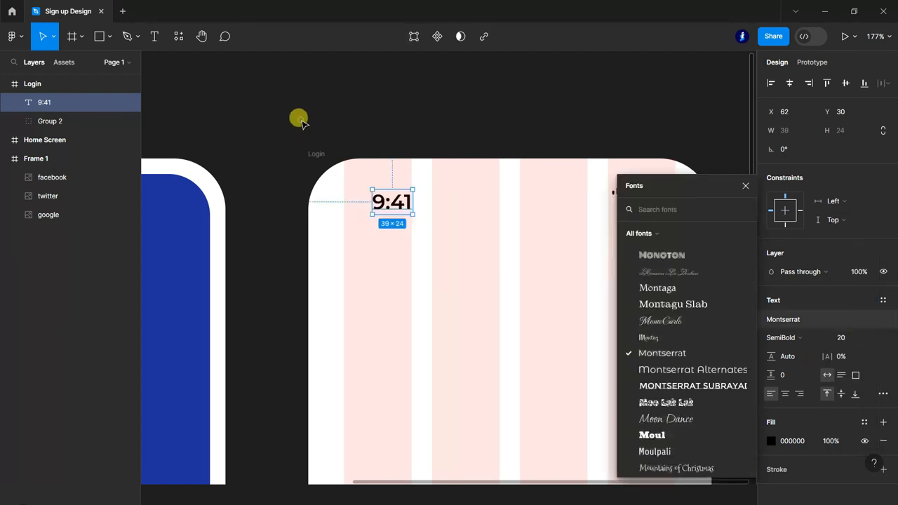
- Align the "9:41" text with the first column's left edge, level with the status icons, and reduce its font size to 16
click(357, 119)
drag(404, 209, 364, 192)
click(873, 338)
click(863, 323)
click(435, 127)
scroll(437, 169, down, 2)
scroll(444, 212, down, 3)
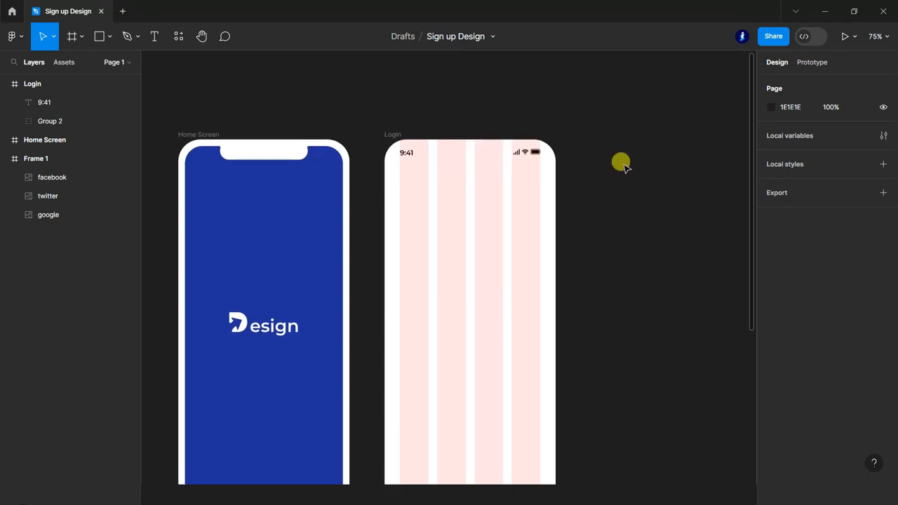
scroll(441, 150, up, 1)
scroll(621, 206, down, 1)
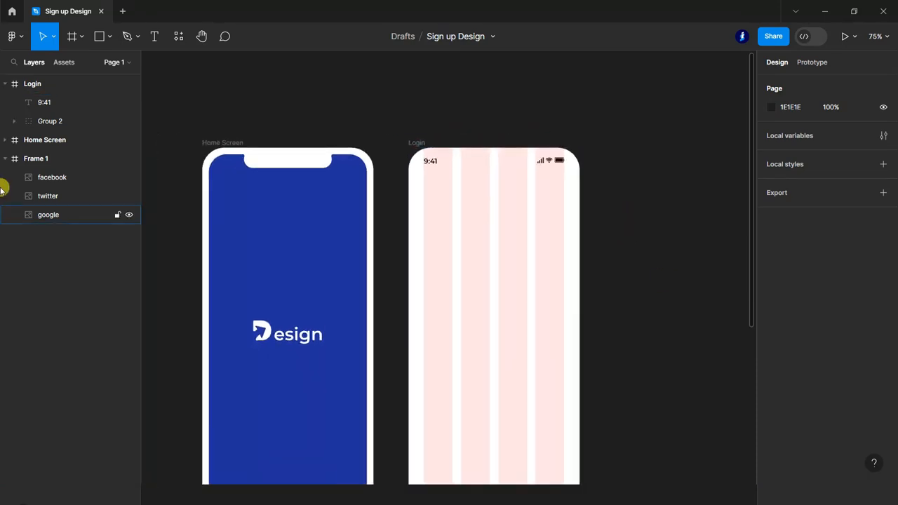
- Copy the logo's "esign" text and Subtract shape from the Home Screen into the upper centre of the Login frame
click(5, 159)
click(5, 140)
click(62, 181)
shift+click(63, 158)
drag(301, 339, 493, 202)
- Recolour the copied Design logo in the Login frame with the Home Screen's dark blue
scroll(828, 337, down, 3)
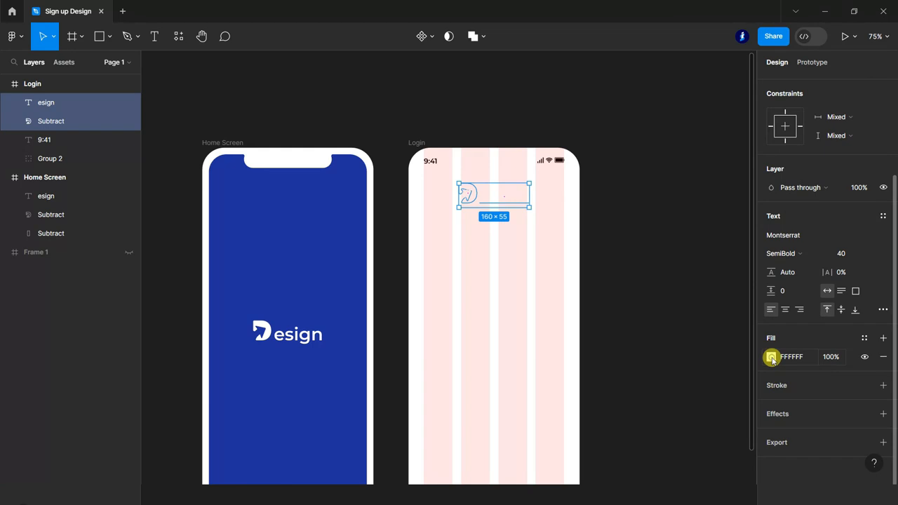
click(772, 357)
click(687, 423)
click(589, 114)
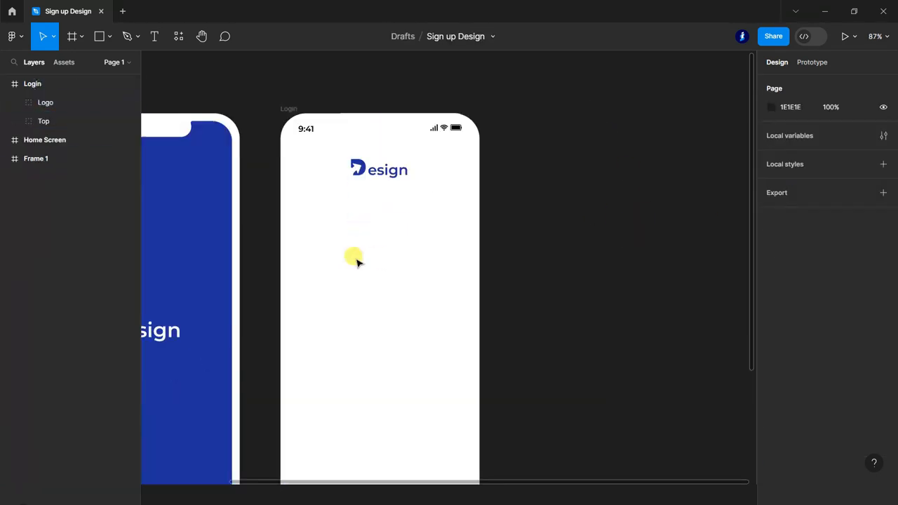
- Add a text layer reading "Login to your Account" below the logo in the Login frame
scroll(361, 194, up, 3)
key(t)
scroll(287, 210, up, 1)
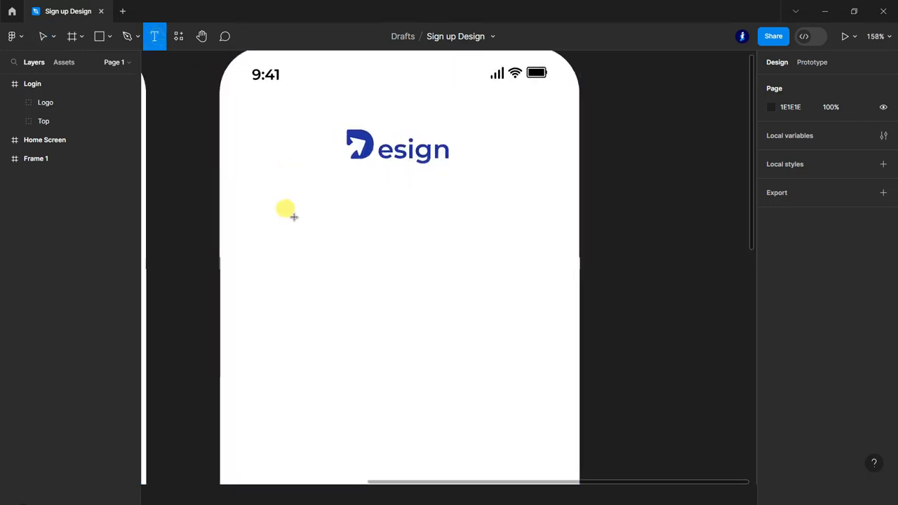
click(284, 226)
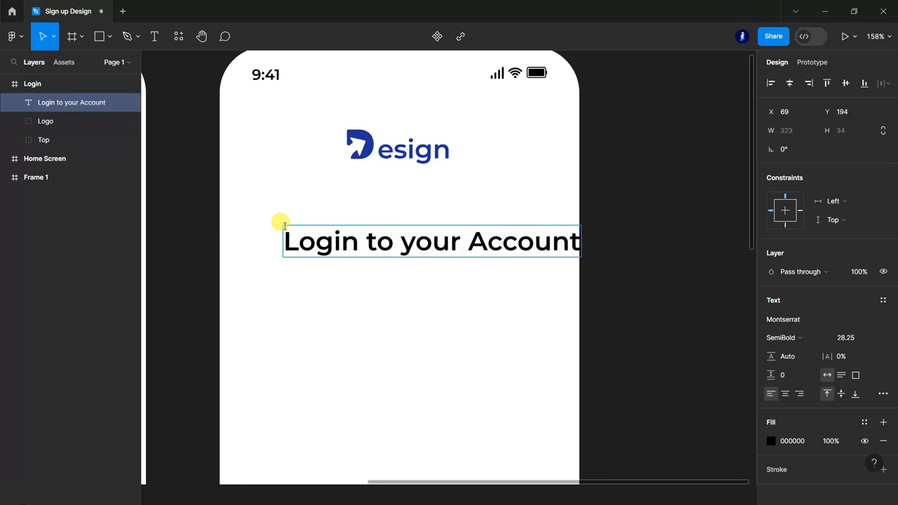
- Set the "Login to your Account" text to size 14 and move it to X 35, Y 178
key(ctrl+a)
click(873, 337)
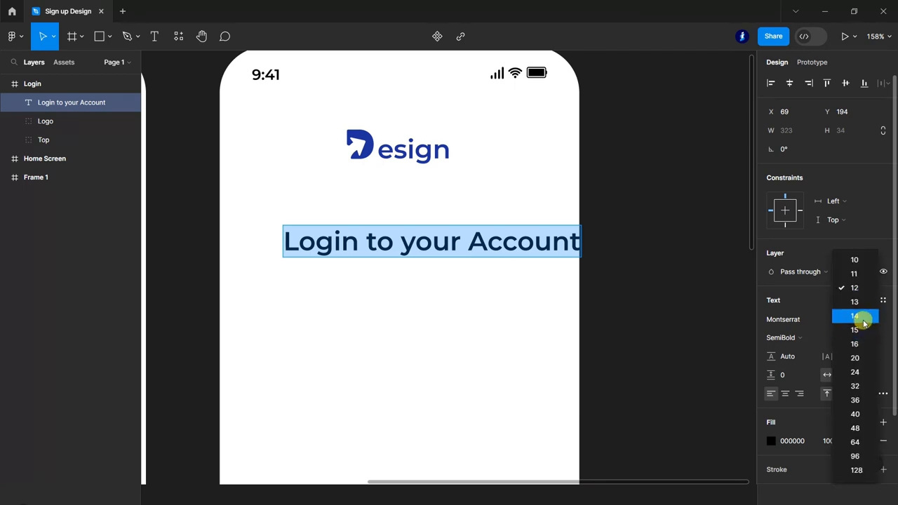
click(863, 321)
click(633, 268)
drag(344, 232, 311, 220)
- Change the "Login to your Account" text to a grey fill and the Medium font weight
scroll(814, 361, down, 1)
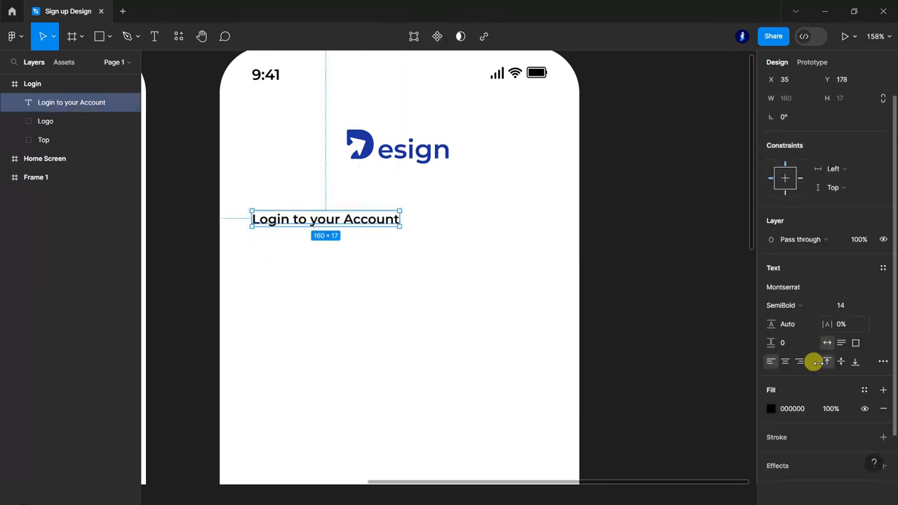
scroll(807, 371, down, 1)
click(772, 384)
drag(625, 223, 613, 245)
click(764, 252)
click(782, 279)
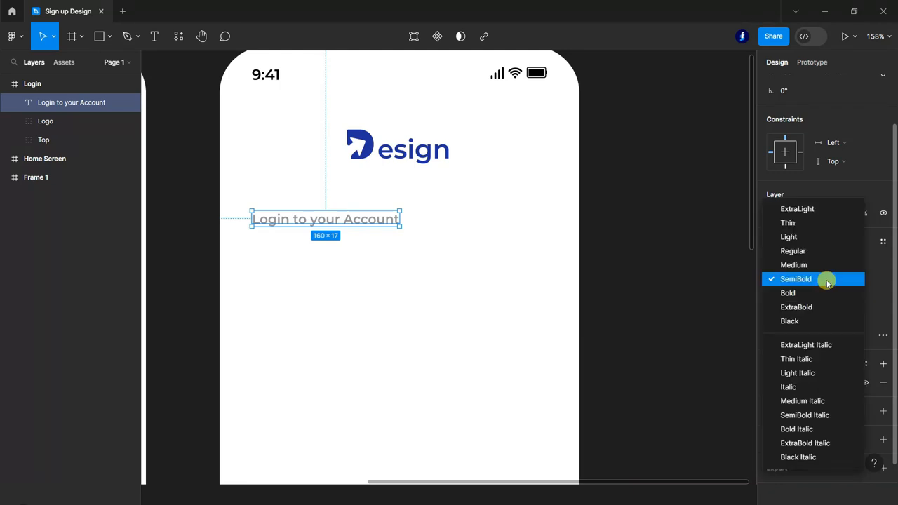
click(789, 259)
click(782, 260)
click(631, 151)
- Draw a 320 × 50 rectangle with a corner radius of 10 below the "Login to your Account" text
scroll(316, 211, down, 2)
click(99, 36)
mouse_move(251, 188)
mouse_down()
mouse_move(276, 214)
mouse_move(504, 256)
mouse_move(547, 238)
mouse_up()
click(790, 132)
text(320)
click(850, 137)
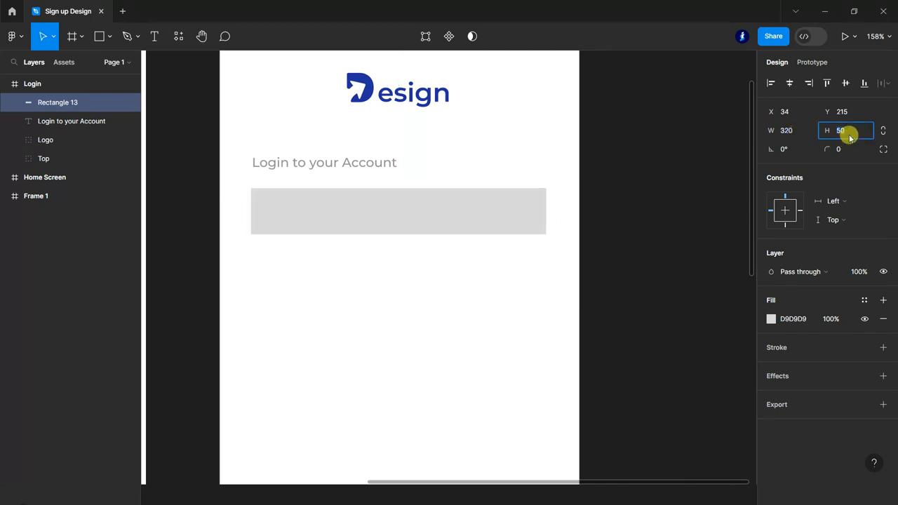
click(846, 156)
key(Return)
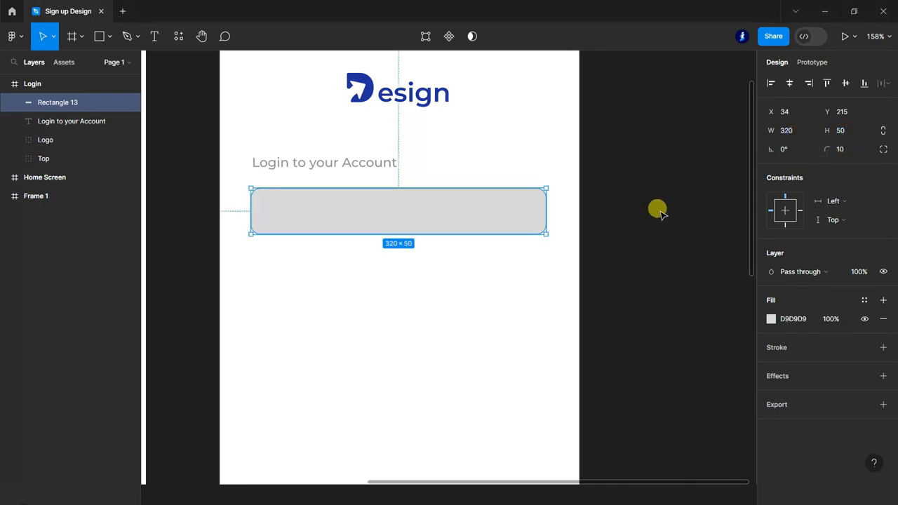
- Give the rectangle a white FFFFFF fill and a light grey EFEFEF stroke
click(784, 318)
text(fff)
key(Return)
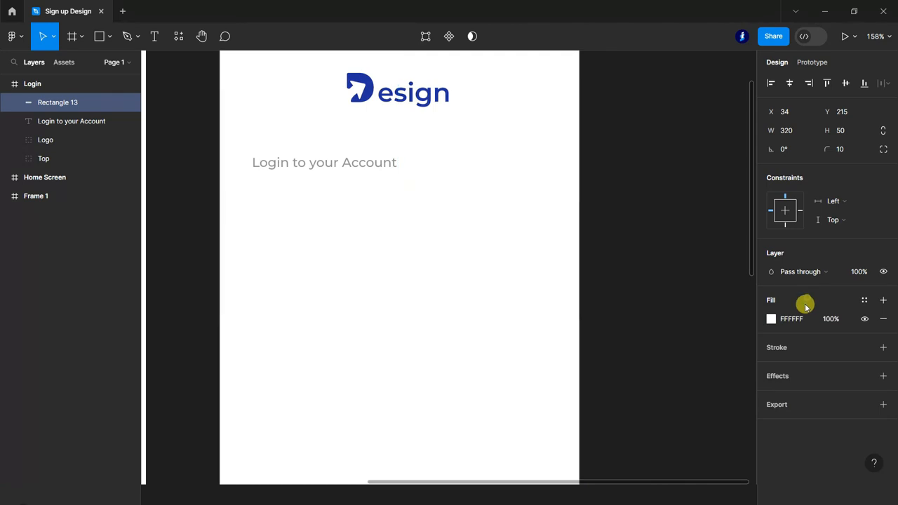
click(883, 347)
click(777, 366)
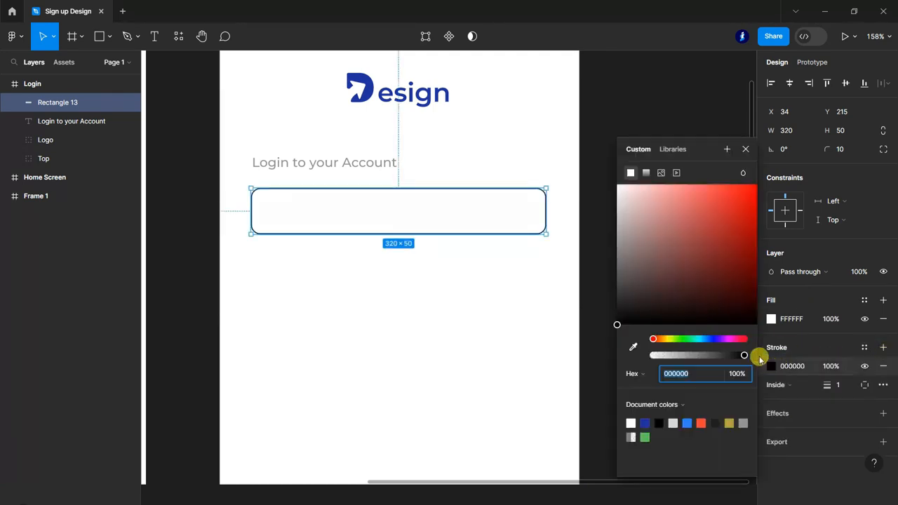
click(619, 205)
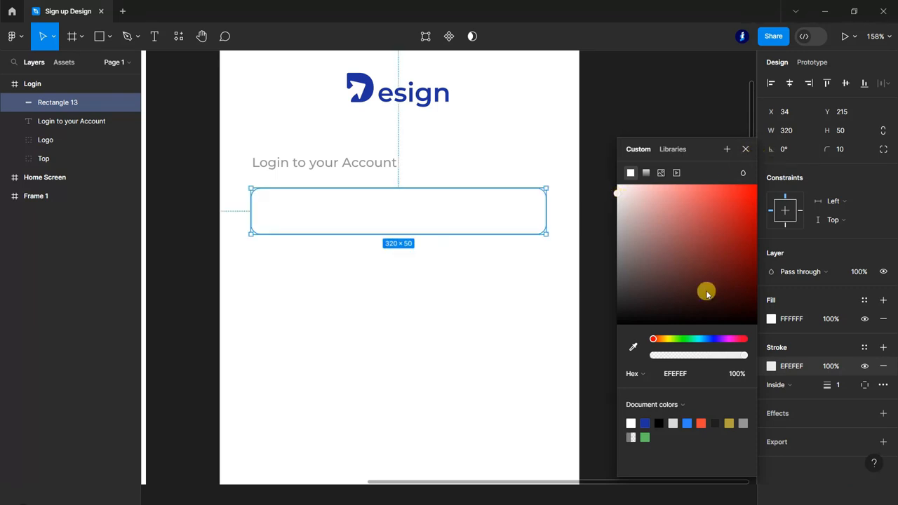
click(745, 149)
click(683, 206)
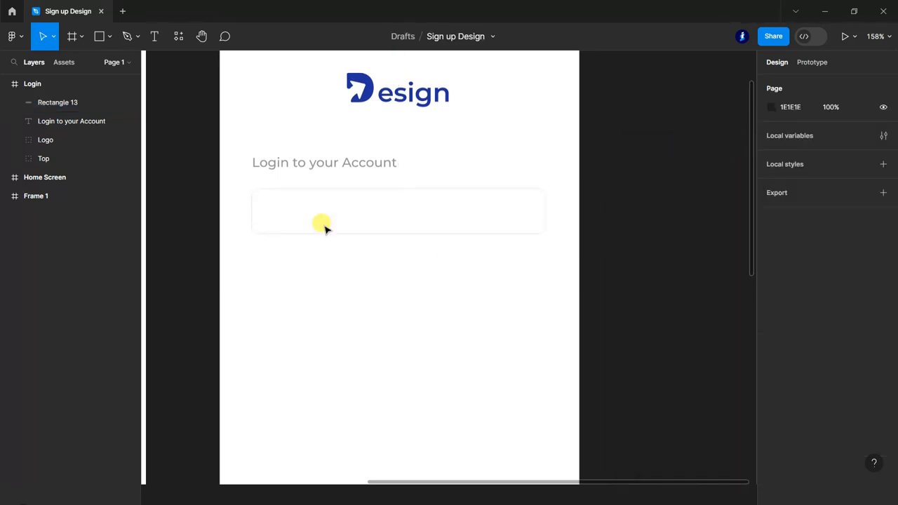
scroll(321, 226, up, 2)
click(154, 35)
scroll(274, 205, up, 3)
click(279, 207)
key(Escape)
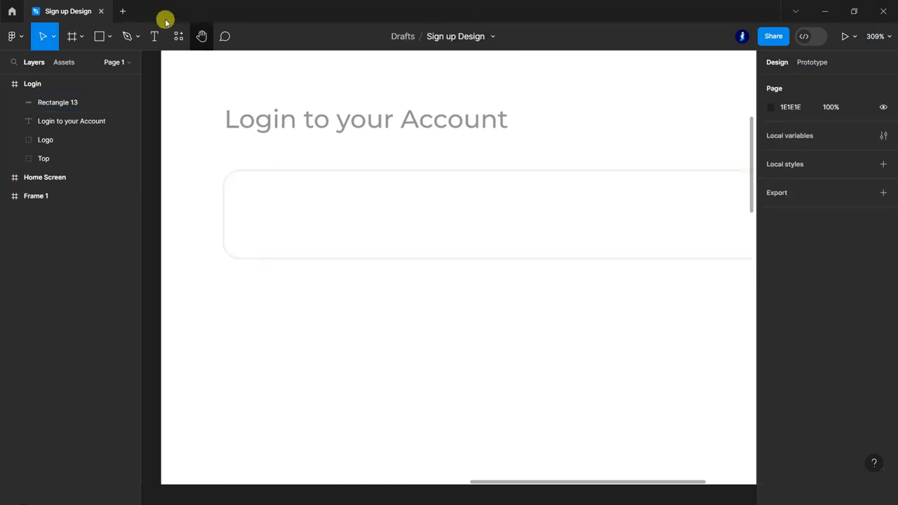
- Add the text "Email" inside the rectangle and position it at X 57, Y 232
click(154, 36)
click(278, 202)
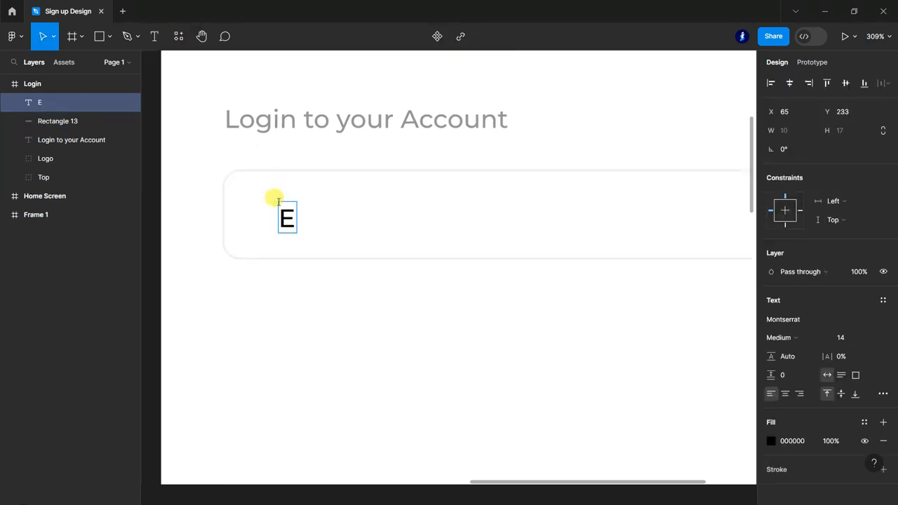
key(ctrl+a)
key(Escape)
drag(311, 221, 297, 219)
- Set the "Email" text's fill to the grey document colour 959595
click(771, 441)
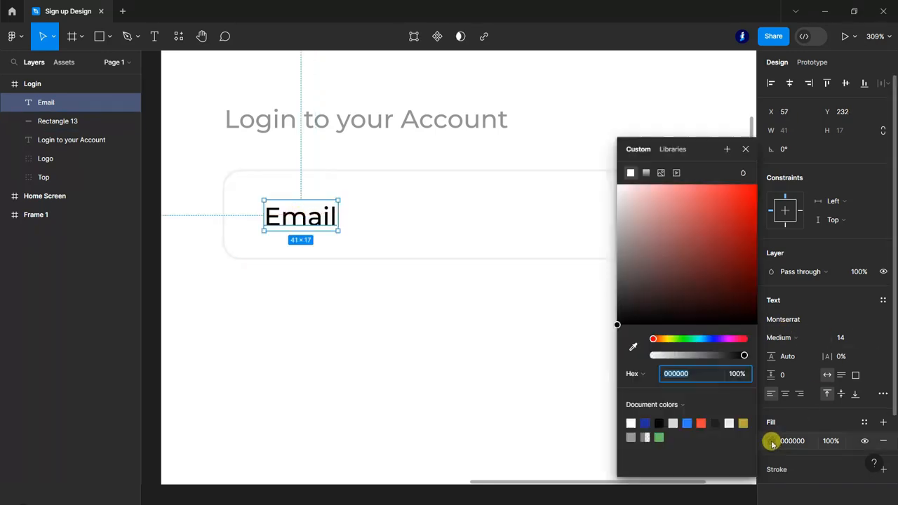
mouse_move(621, 223)
mouse_down()
mouse_move(609, 208)
mouse_move(612, 238)
mouse_up()
click(630, 437)
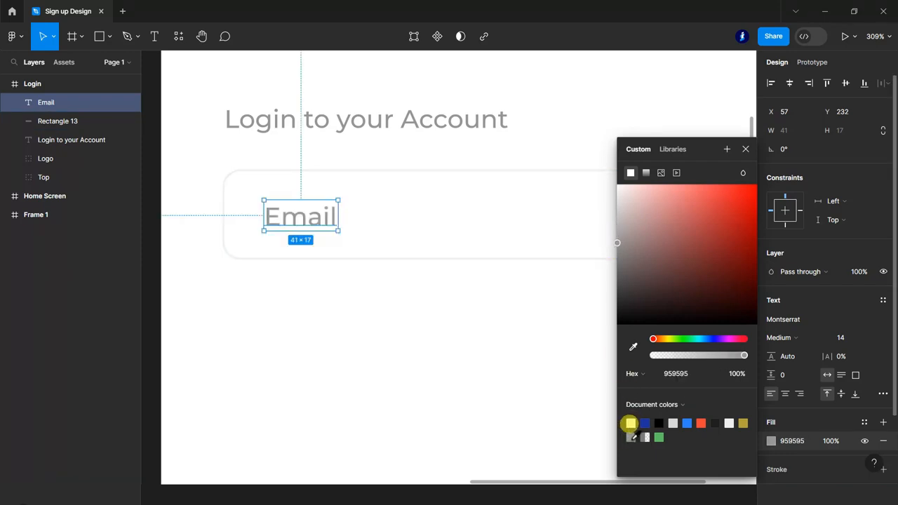
click(746, 152)
scroll(290, 270, down, 5)
click(266, 243)
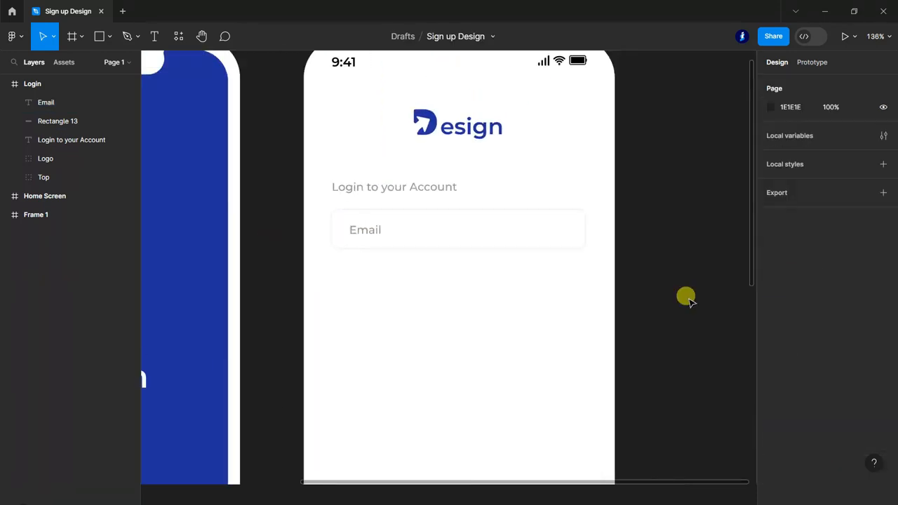
- Group the "Email" text with its rectangle and rename the group Email
scroll(686, 298, up, 1)
click(53, 121)
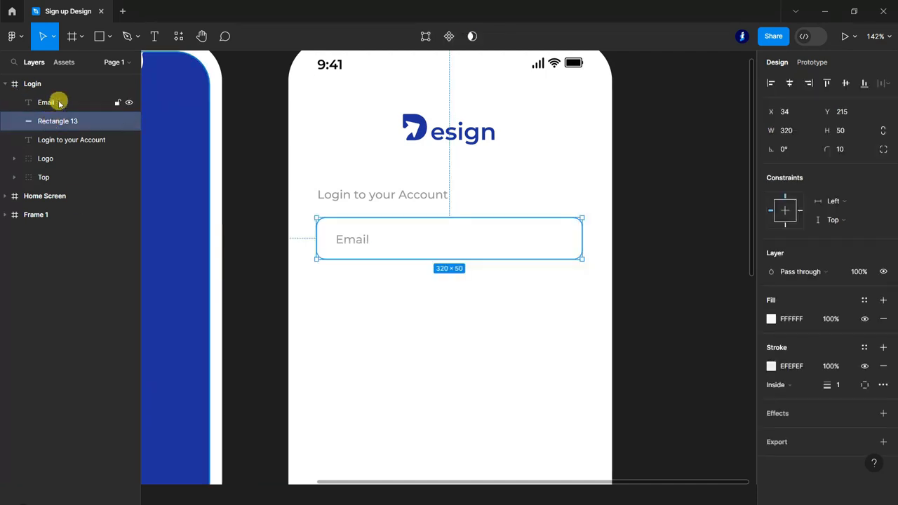
shift+click(61, 103)
key(ctrl+g)
click(15, 102)
double_click(66, 121)
double_click(47, 103)
click(14, 102)
- Duplicate the Email field group directly below the original and change the copy's text to "Password"
drag(426, 237, 421, 298)
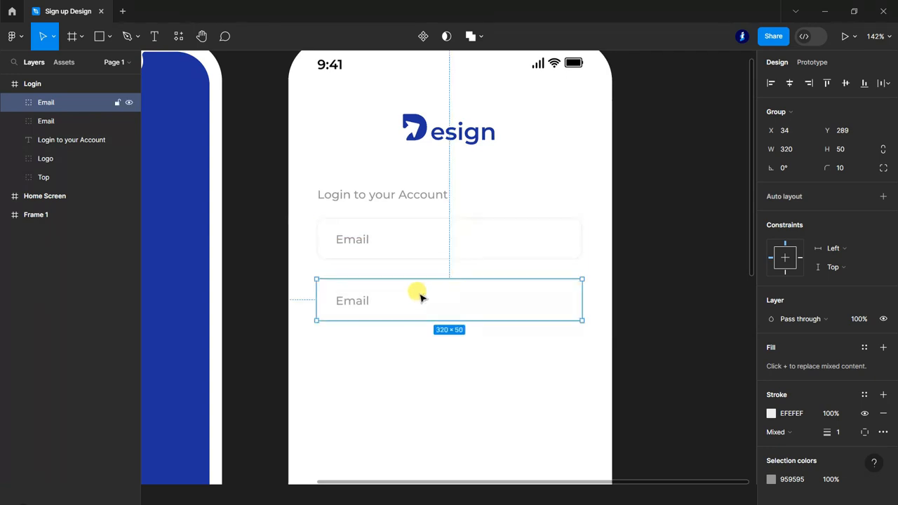
click(675, 255)
scroll(377, 335, up, 5)
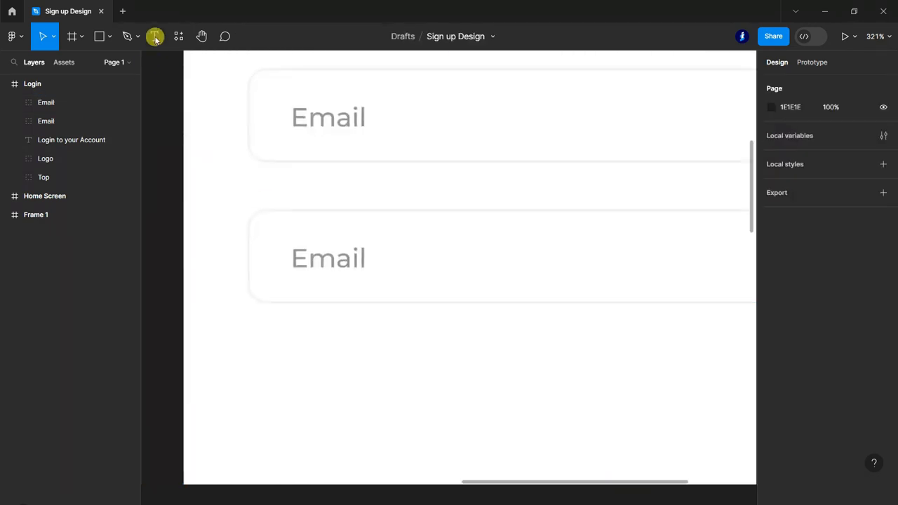
click(155, 39)
drag(293, 255, 364, 252)
text(Password)
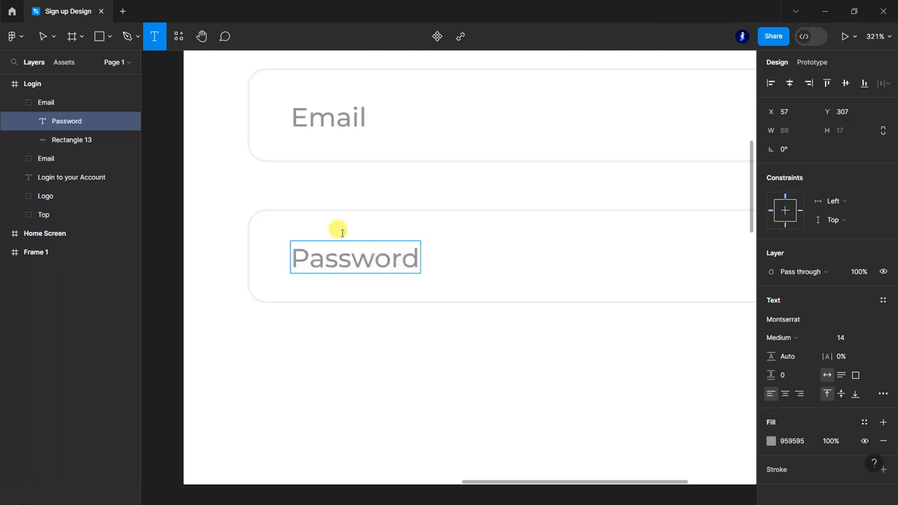
scroll(342, 233, down, 5)
key(Escape)
click(248, 260)
- Rename the duplicated field's group Password in the layer list
double_click(63, 121)
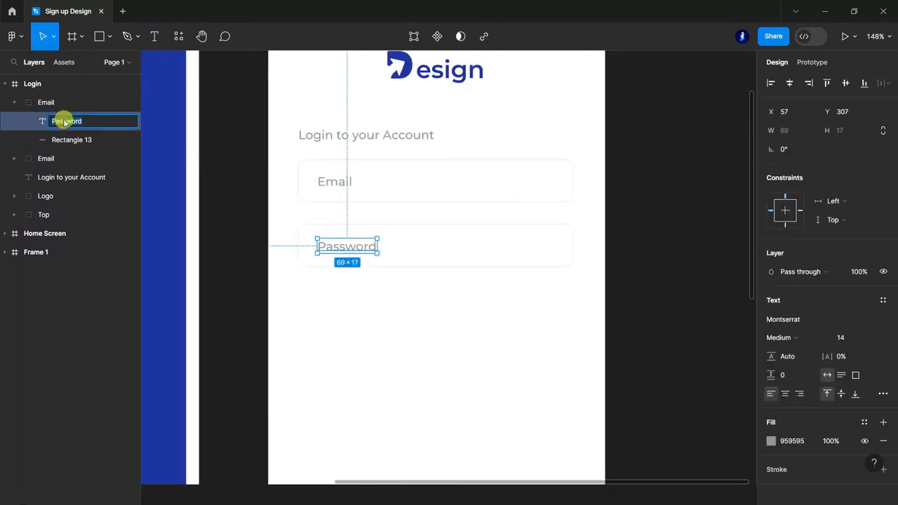
double_click(35, 102)
text(Password)
click(14, 102)
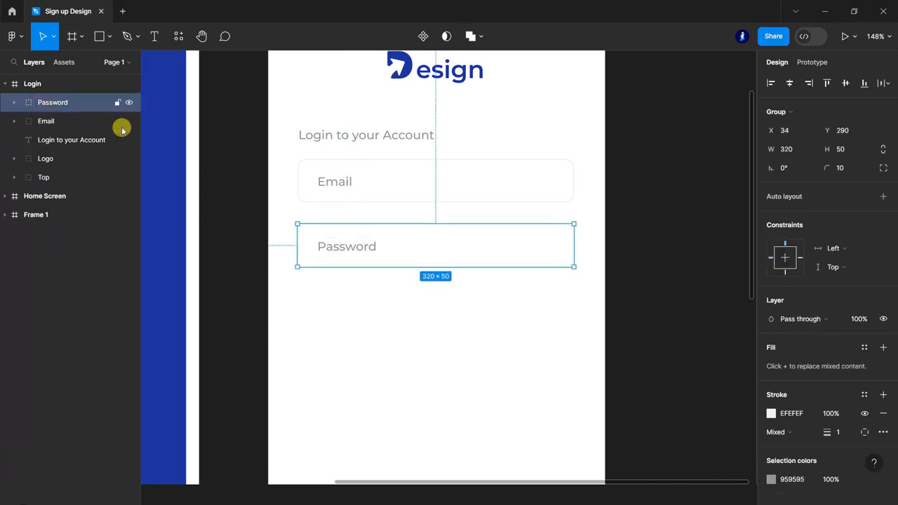
- Duplicate the Password field group below the original at Y 365 and change the copy's text to "Sign in"
drag(445, 284, 443, 310)
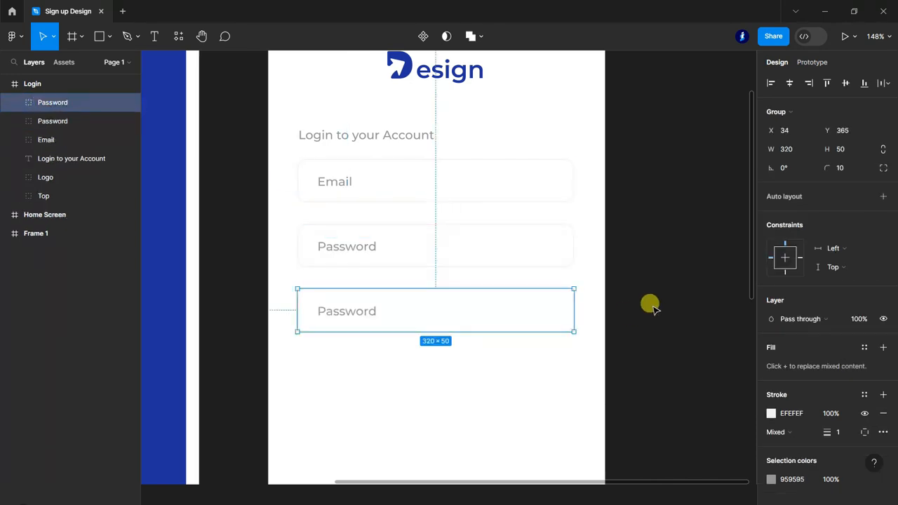
click(649, 305)
scroll(385, 321, down, 1)
scroll(388, 320, up, 2)
double_click(328, 295)
click(151, 36)
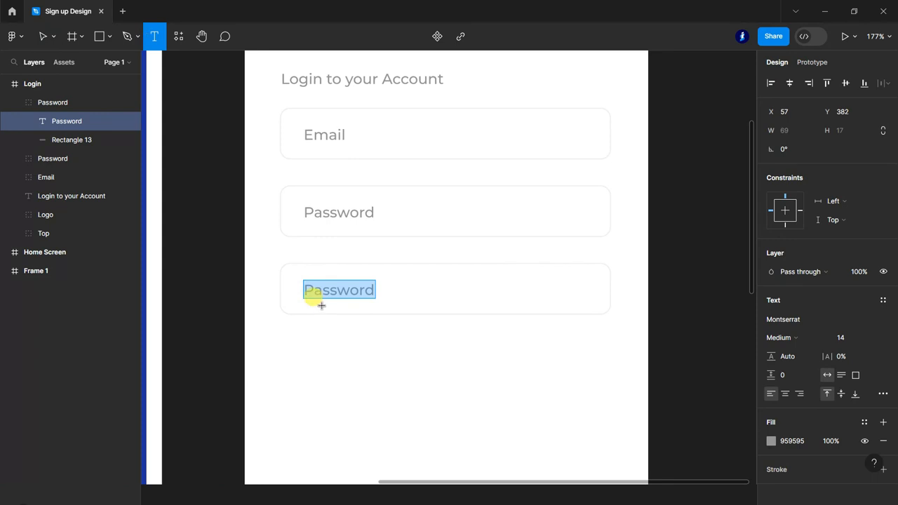
click(306, 289)
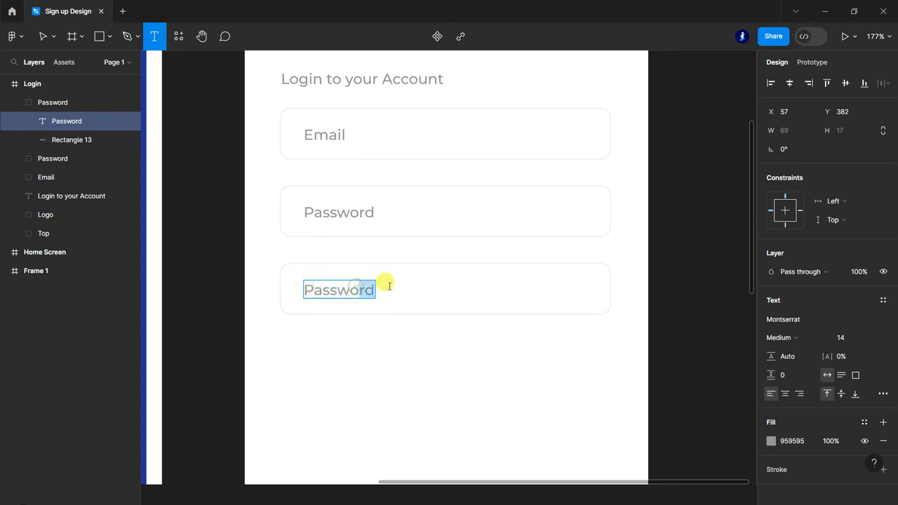
key(BackSpace)
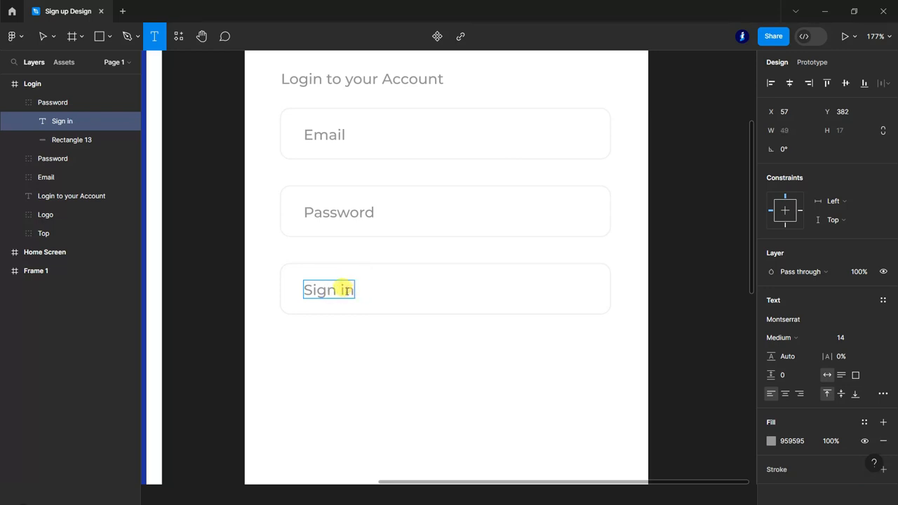
- Set the "Sign in" text to SemiBold weight with a white FFFFFF fill
key(ctrl+a)
click(816, 339)
click(804, 294)
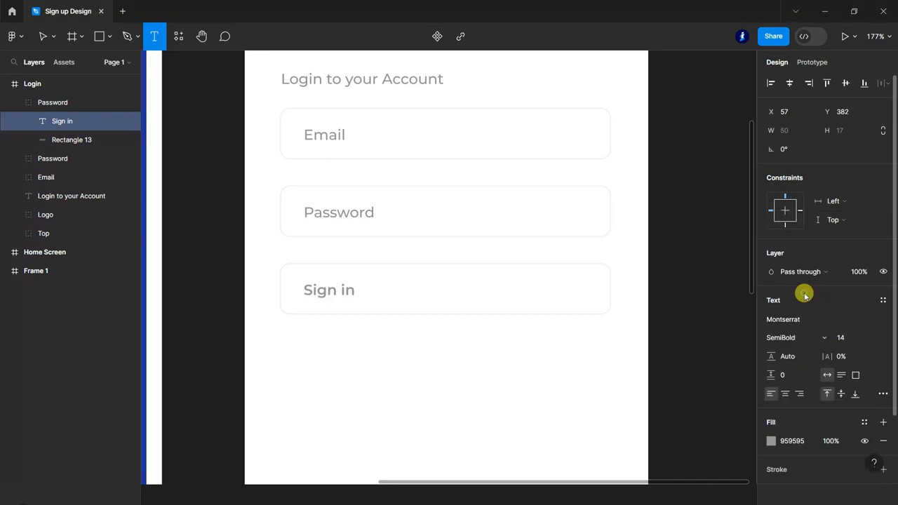
click(793, 441)
text(ffff)
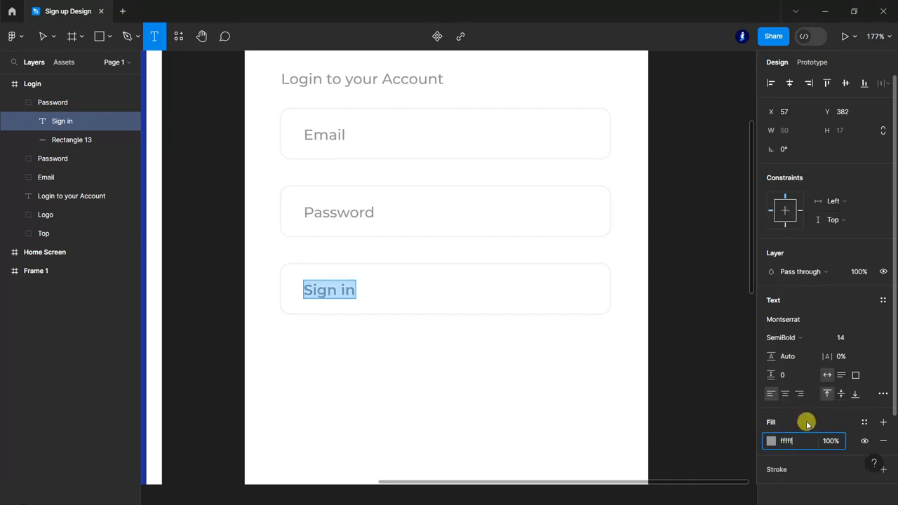
text(ff)
key(Return)
- Fill the "Sign in" button's rectangle with blue 1E319D and remove its stroke
click(70, 140)
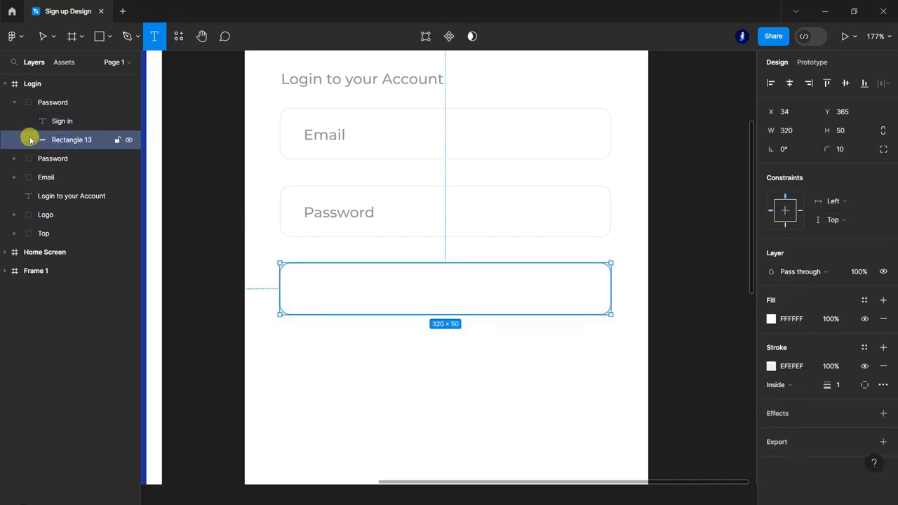
double_click(771, 319)
click(771, 320)
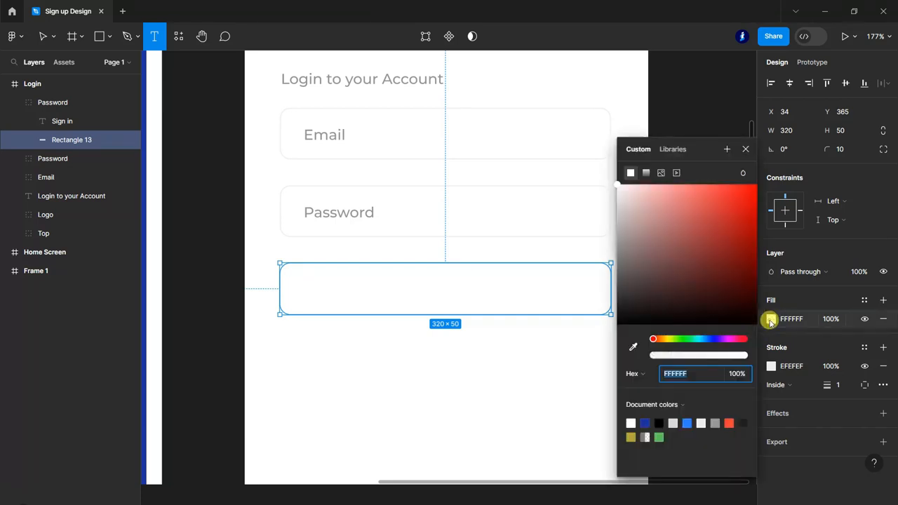
click(644, 423)
click(745, 149)
click(883, 365)
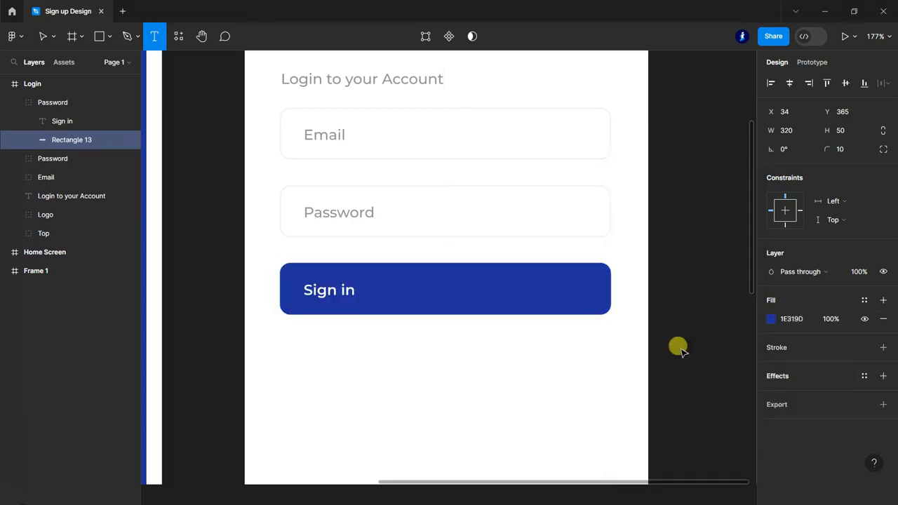
- Centre the "Sign in" text horizontally within the blue button
click(62, 120)
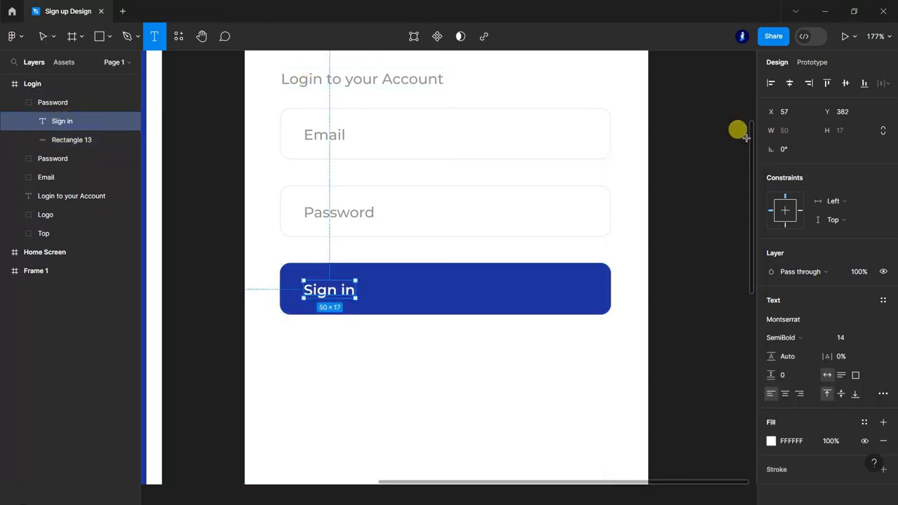
click(789, 83)
click(47, 37)
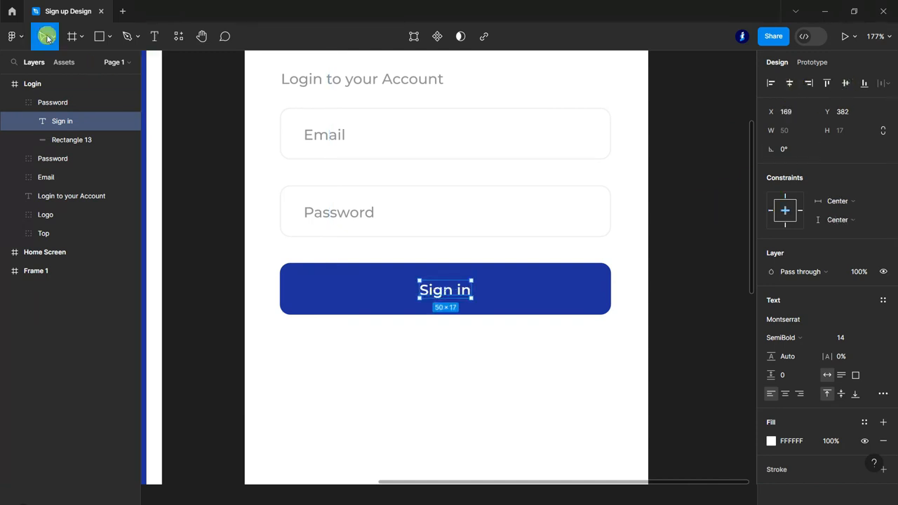
click(678, 251)
- Add the text "Or sign in with" below the blue button on the Login screen
scroll(402, 335, down, 5)
scroll(577, 419, down, 3)
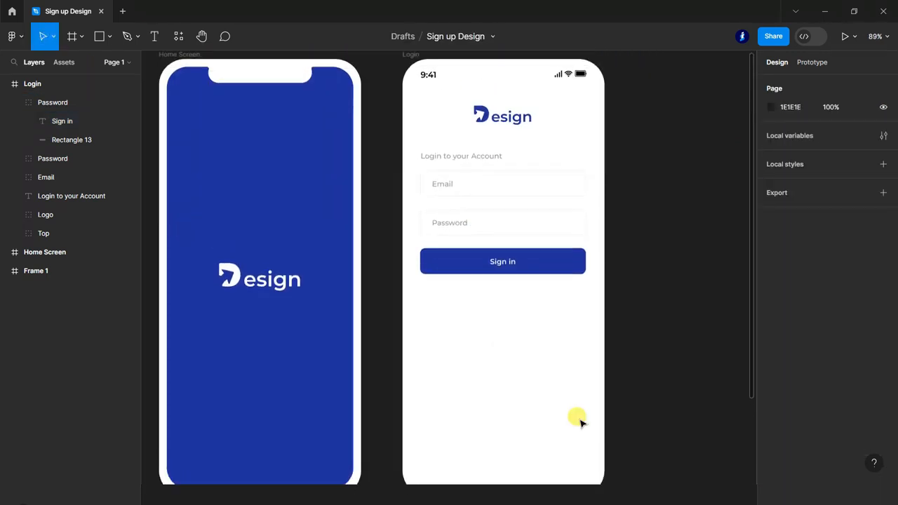
click(153, 38)
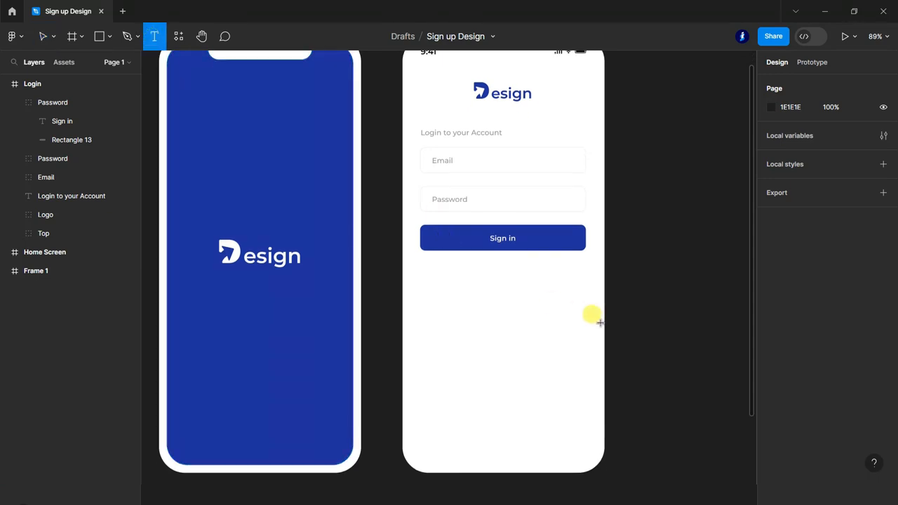
scroll(598, 319, up, 5)
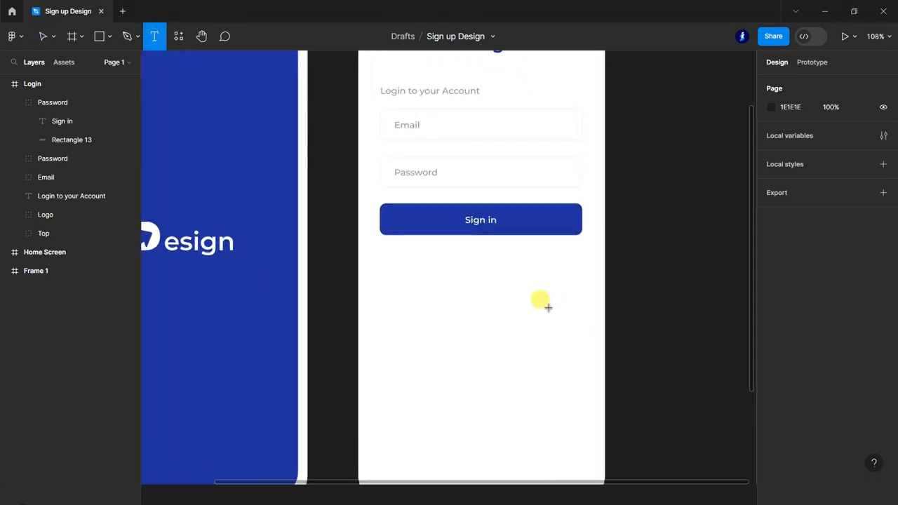
key(v)
click(153, 37)
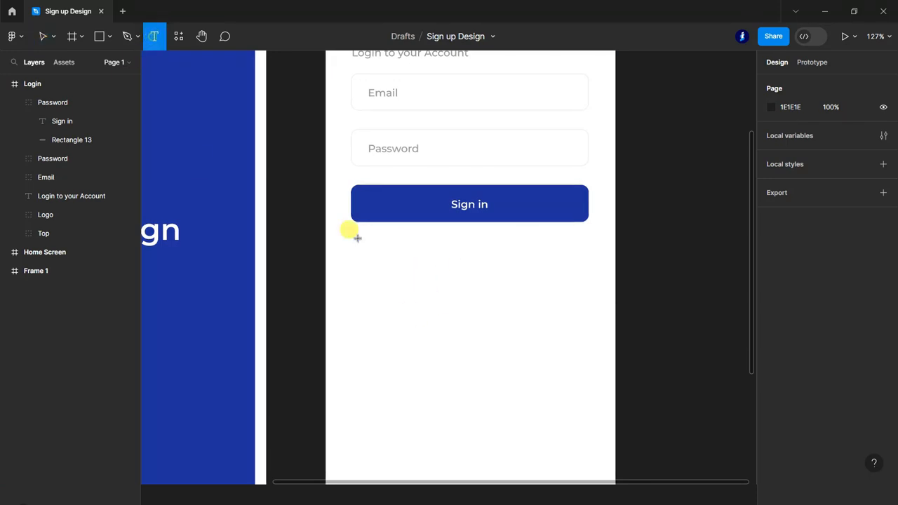
click(416, 275)
text(O)
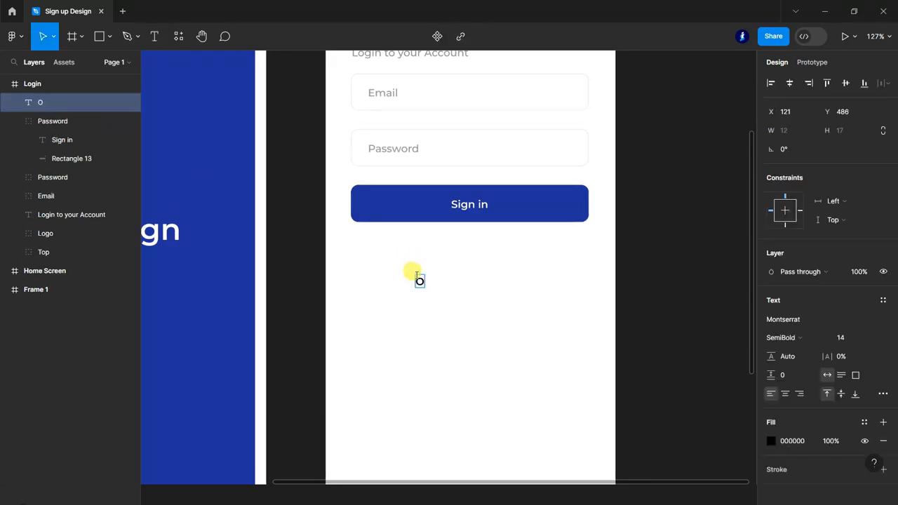
text(r)
scroll(448, 277, down, 1)
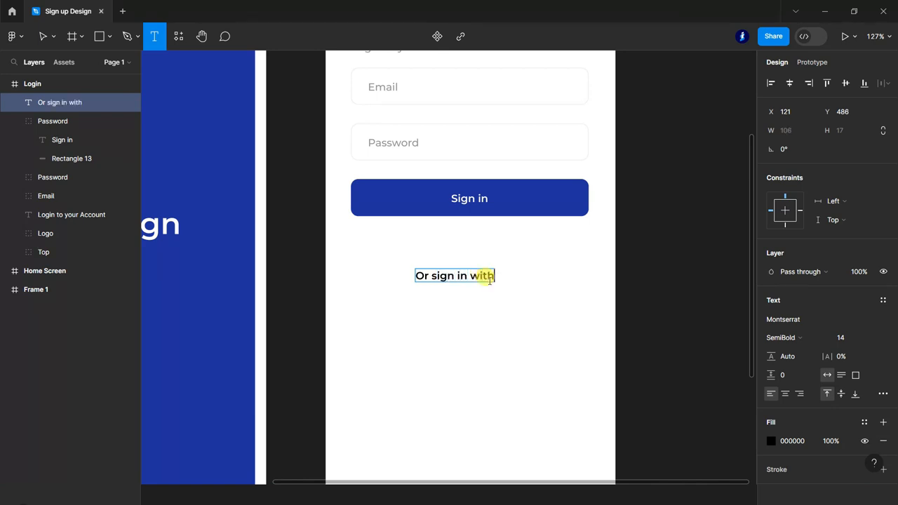
- Set the "Or sign in with" text to grey 959595 and Medium weight
key(ctrl+a)
click(770, 440)
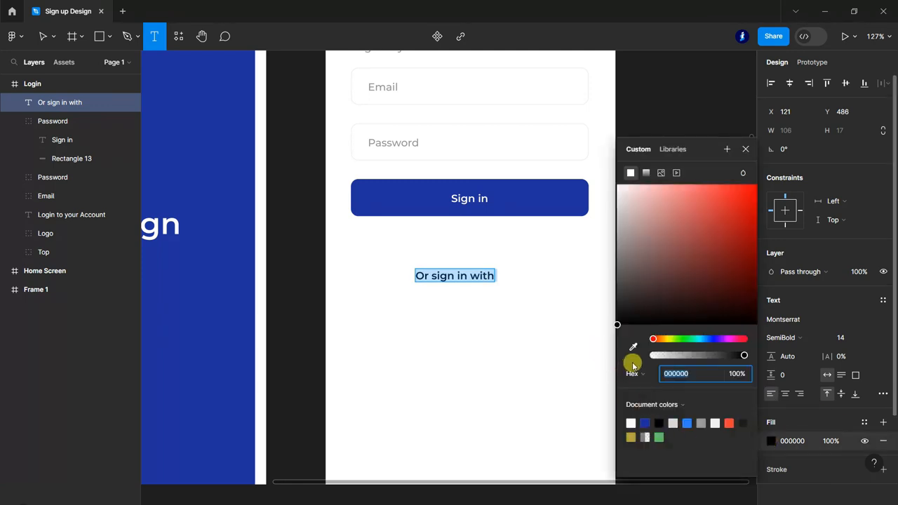
click(700, 423)
click(780, 337)
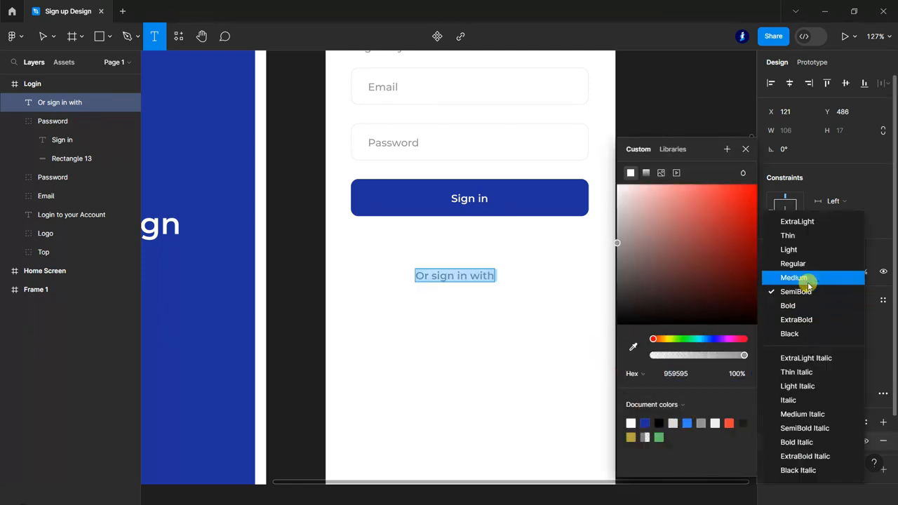
click(782, 276)
click(745, 149)
click(741, 154)
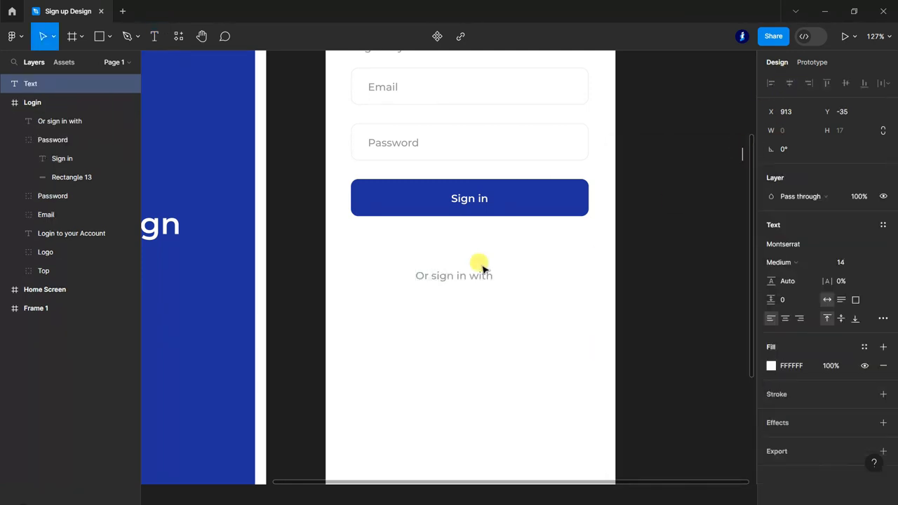
- Centre the "Or sign in with" text horizontally on the Login screen
click(641, 280)
click(454, 279)
click(788, 83)
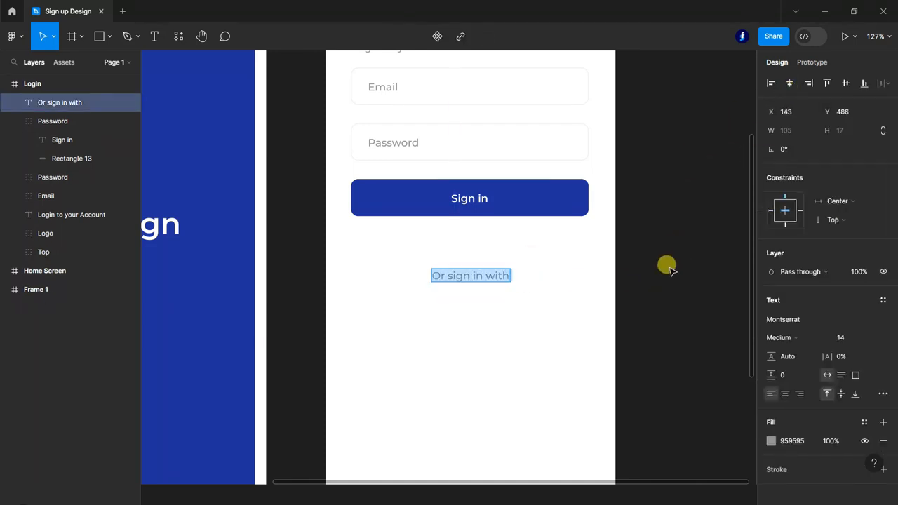
click(675, 272)
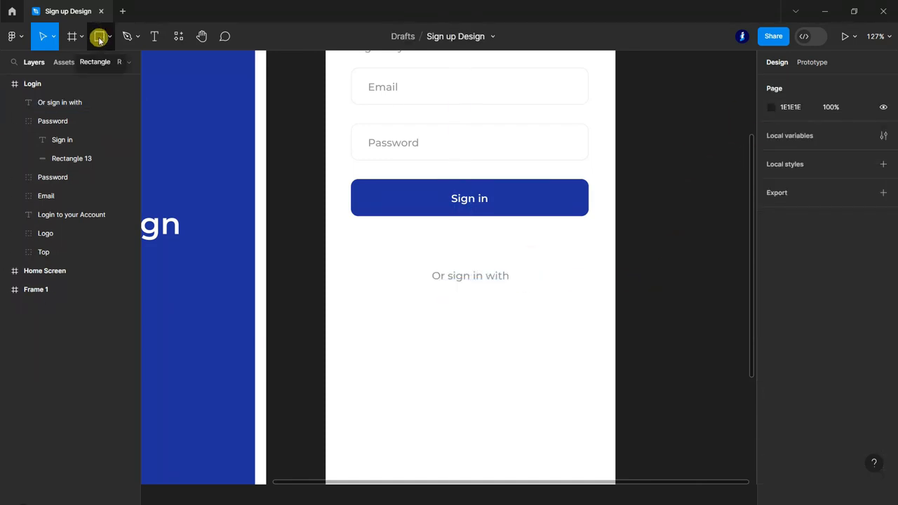
- Rename the blue button's group "Sign in" in the layer list
double_click(61, 140)
double_click(62, 122)
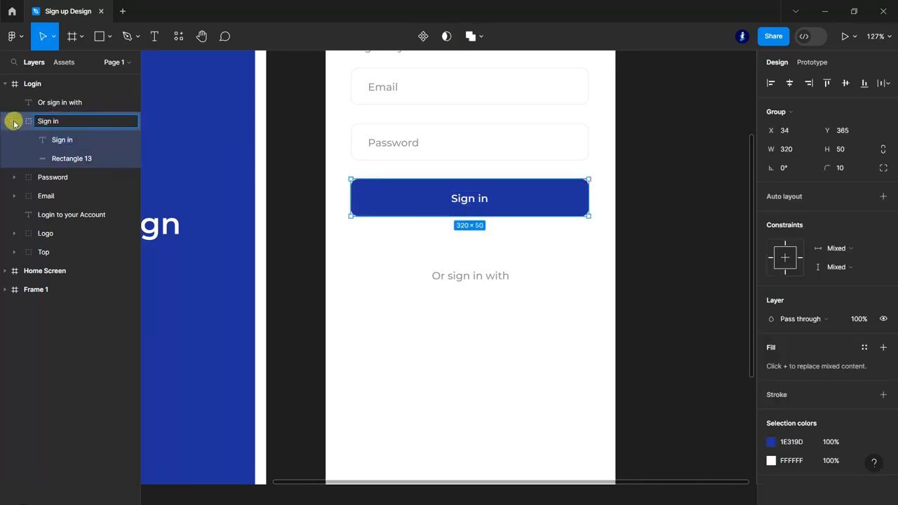
text(Sign in)
key(Return)
click(693, 171)
- Duplicate the Email field group below "Or sign in with" at Y 563 and narrow the copy to about 99 wide
click(451, 87)
drag(455, 352, 459, 348)
drag(590, 346, 425, 338)
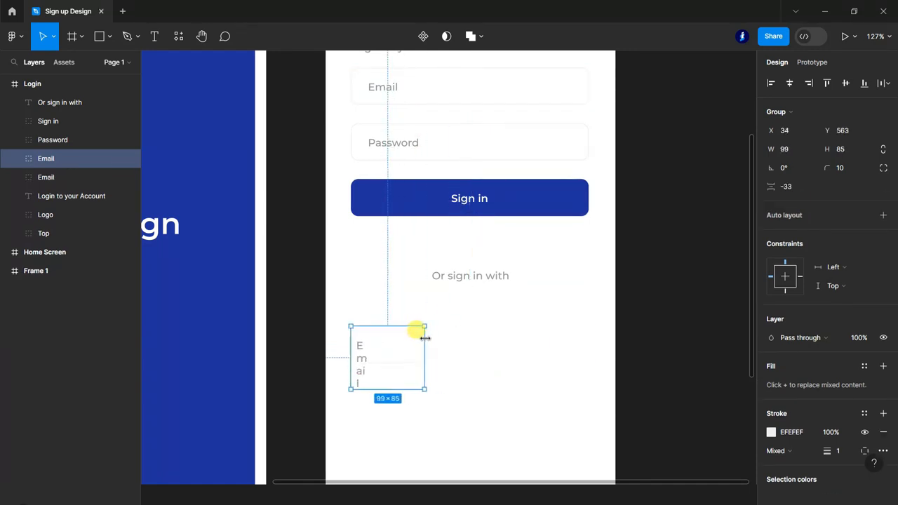
- Delete the "Email" text from the narrow copy and move its group to the top of the Login frame's layers
click(12, 160)
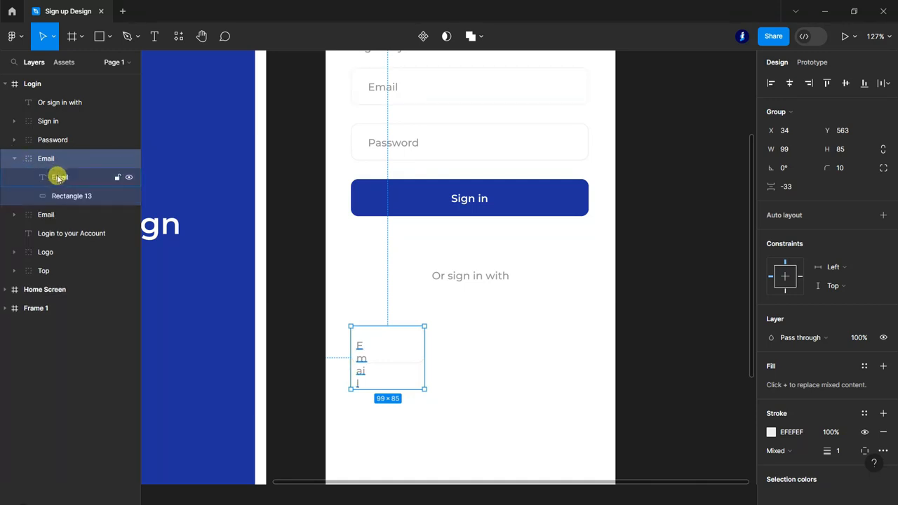
click(57, 176)
key(Delete)
drag(66, 157, 75, 95)
- Set the empty box's width to 100
click(789, 150)
key(Up)
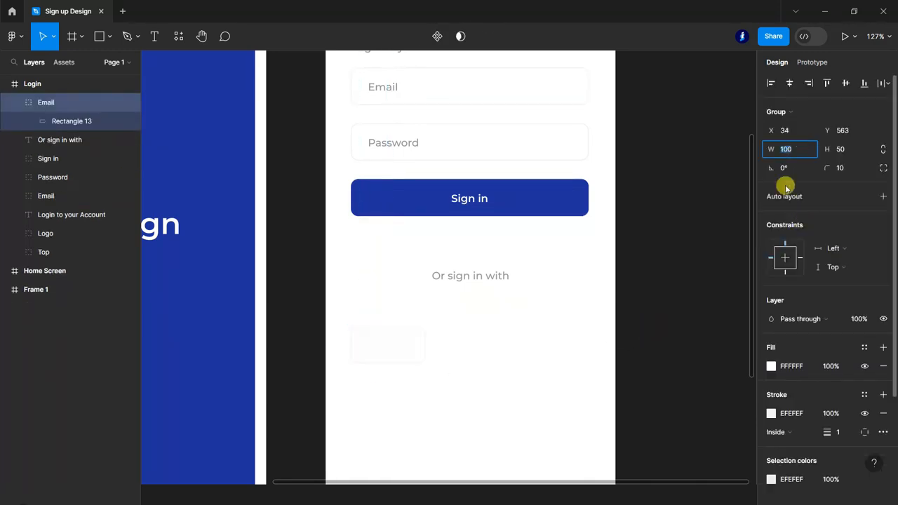
click(675, 283)
- Duplicate the 100-wide box twice to its right, forming a row of three with gaps of 10
scroll(676, 285, down, 1)
scroll(555, 288, down, 3)
scroll(456, 275, up, 4)
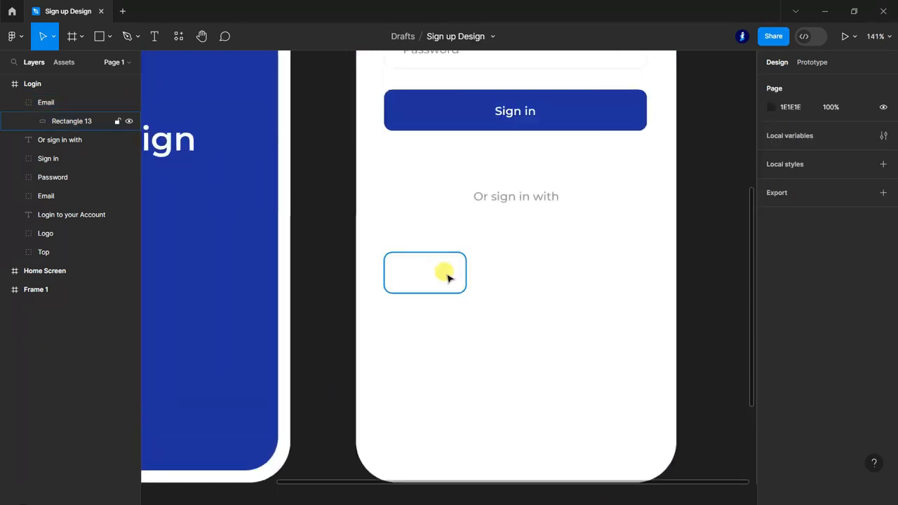
ctrl+click(438, 273)
drag(427, 272, 511, 271)
drag(505, 270, 594, 271)
click(692, 271)
- Rename the group holding the three boxes "Icon" in the layer list
scroll(571, 352, down, 5)
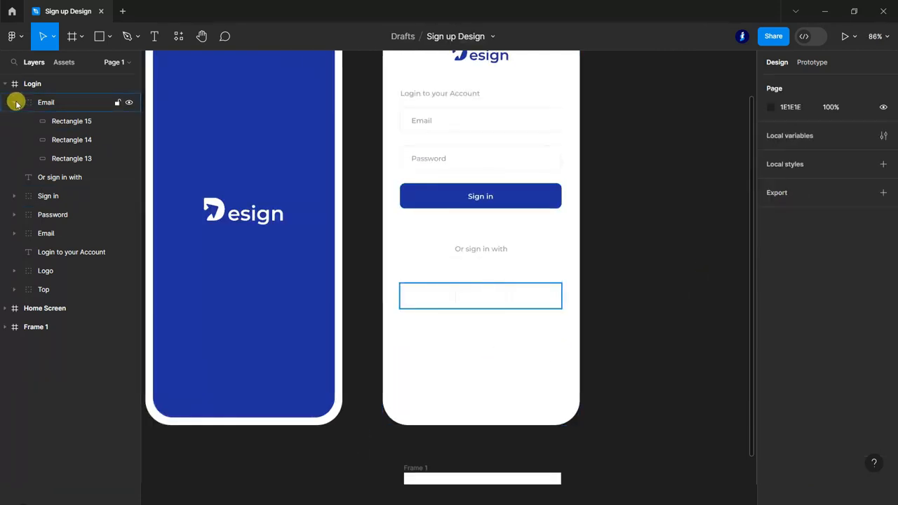
double_click(46, 103)
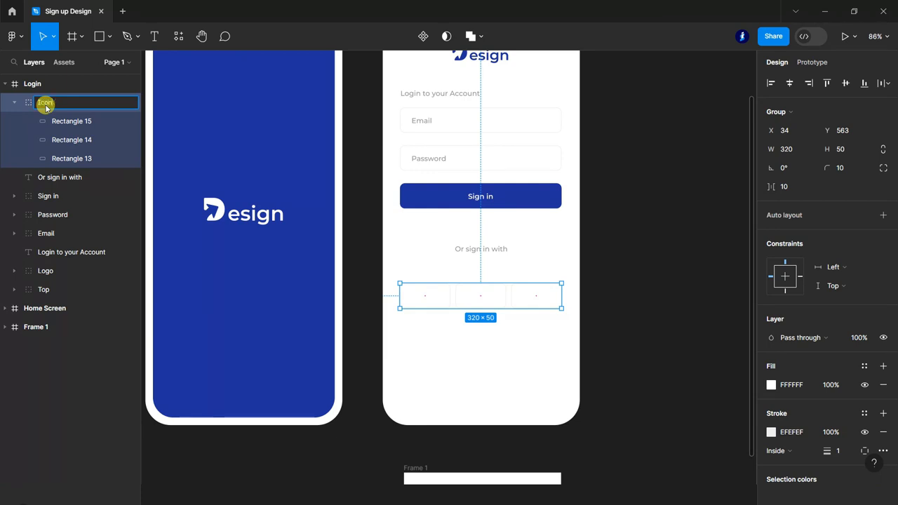
click(632, 334)
- Move the google icon from Frame 1 into the centre of the first box on the Login screen
click(9, 327)
scroll(400, 365, down, 2)
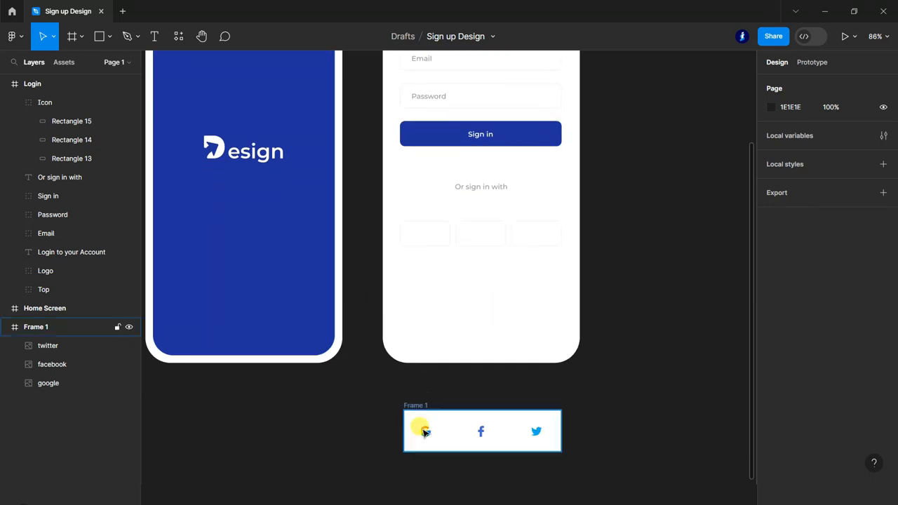
click(424, 431)
double_click(424, 432)
click(748, 183)
drag(425, 425, 425, 234)
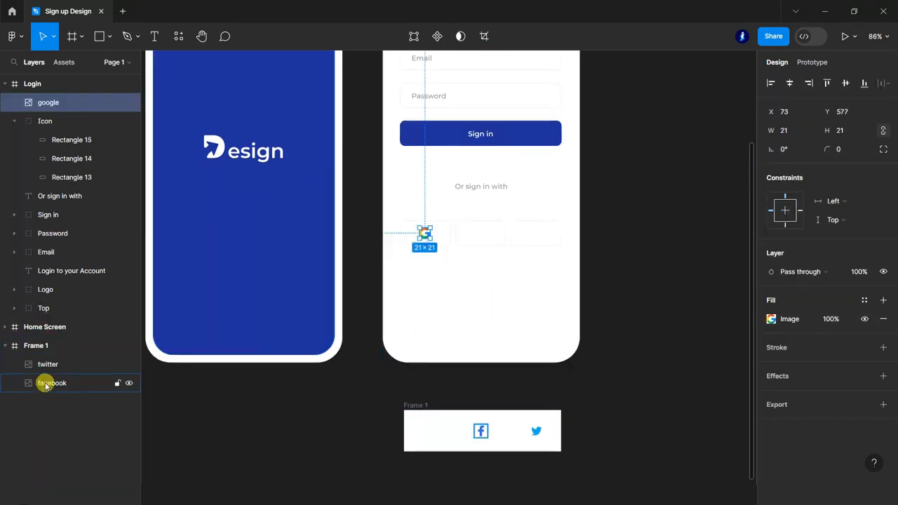
- Move the facebook icon into the middle box and the twitter icon into the third box
click(42, 383)
drag(482, 429, 481, 232)
click(42, 383)
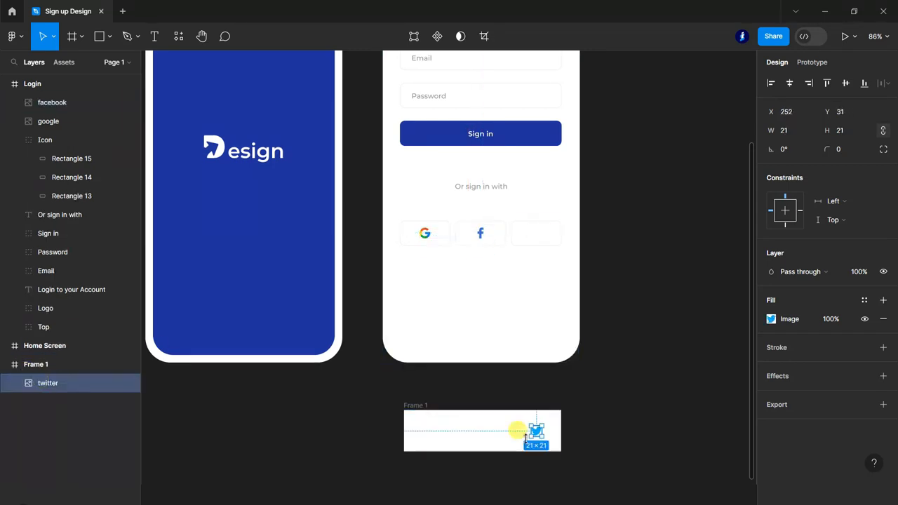
drag(538, 435, 535, 233)
- Delete the emptied Frame 1
double_click(41, 385)
key(Escape)
key(Delete)
- Fine-tune the facebook icon's position inside the middle box
scroll(557, 226, up, 5)
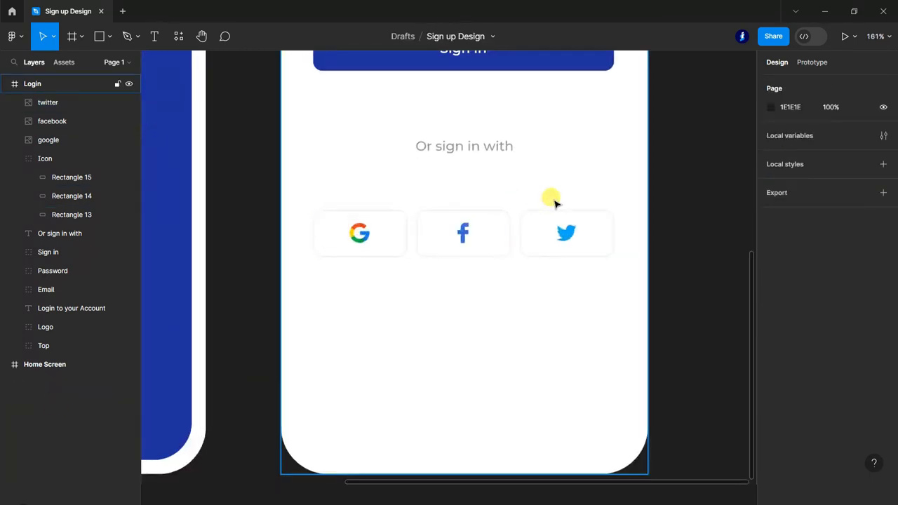
scroll(554, 203, up, 2)
click(569, 241)
drag(440, 241, 441, 240)
click(723, 290)
- Lower the "Or sign in with" text to Y 504, closer to the row of icon boxes
scroll(451, 365, down, 3)
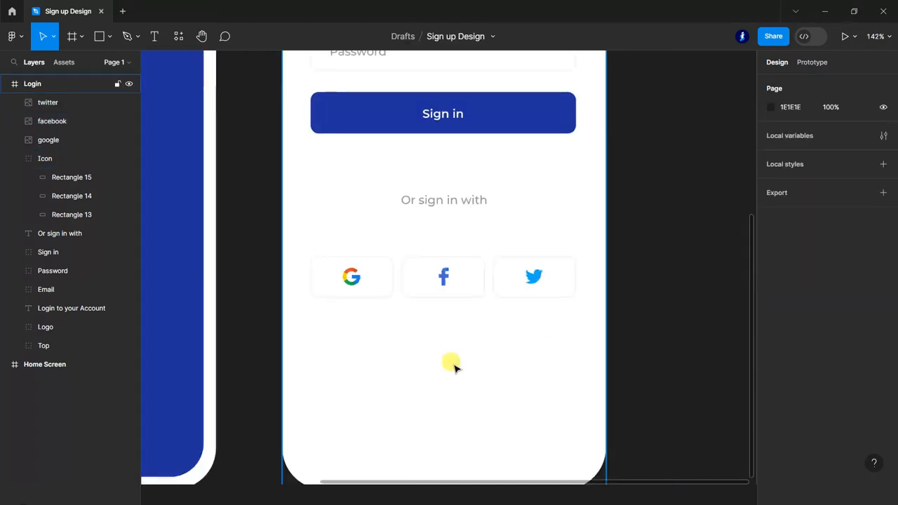
scroll(638, 341, down, 1)
double_click(458, 199)
key(Down)
key(Escape)
key(Down)
key(Down)
key(Down)
key(Down)
key(Down)
key(Down)
key(Down)
key(Down)
key(Down)
key(Down)
key(Down)
key(Down)
key(Down)
key(Down)
key(Down)
key(Down)
key(Down)
key(Down)
scroll(653, 272, down, 1)
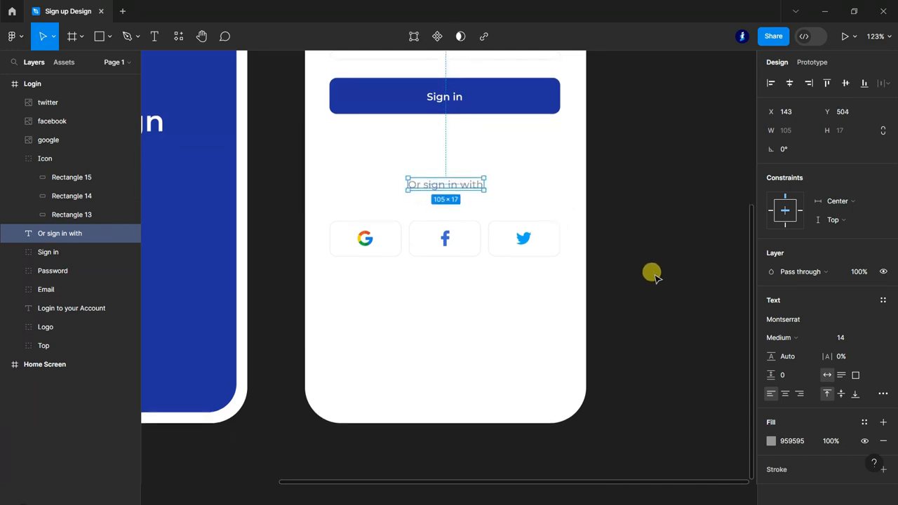
- Add the text "Don't have an account? Sign up" below the icon boxes on the Login screen
click(155, 38)
scroll(429, 390, up, 4)
scroll(429, 387, down, 1)
scroll(374, 276, down, 3)
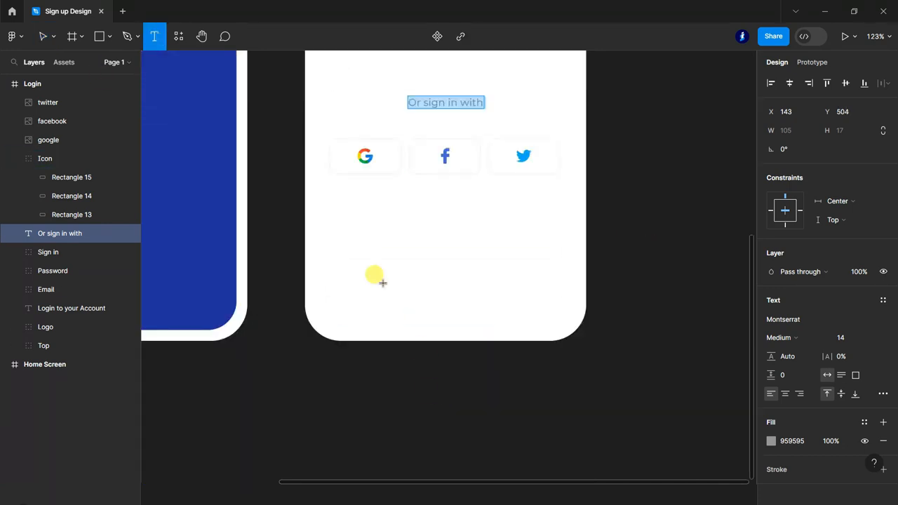
scroll(340, 234, up, 3)
click(346, 238)
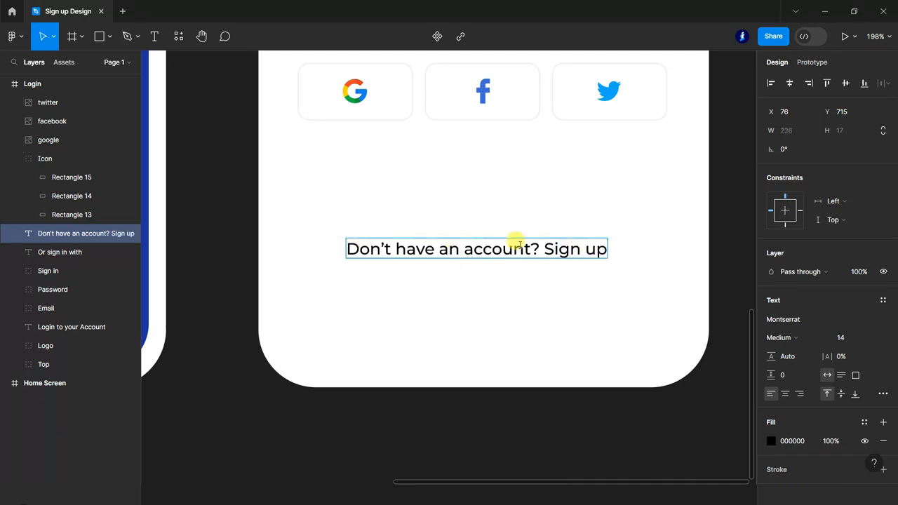
- Fill the words "Sign up" in the account line with blue 1E319D
key(shift+0)
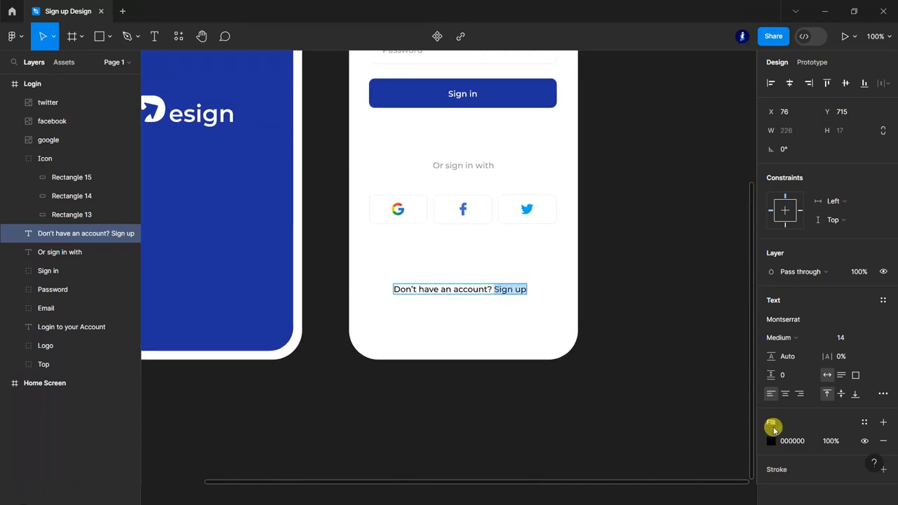
click(770, 439)
click(644, 423)
click(745, 149)
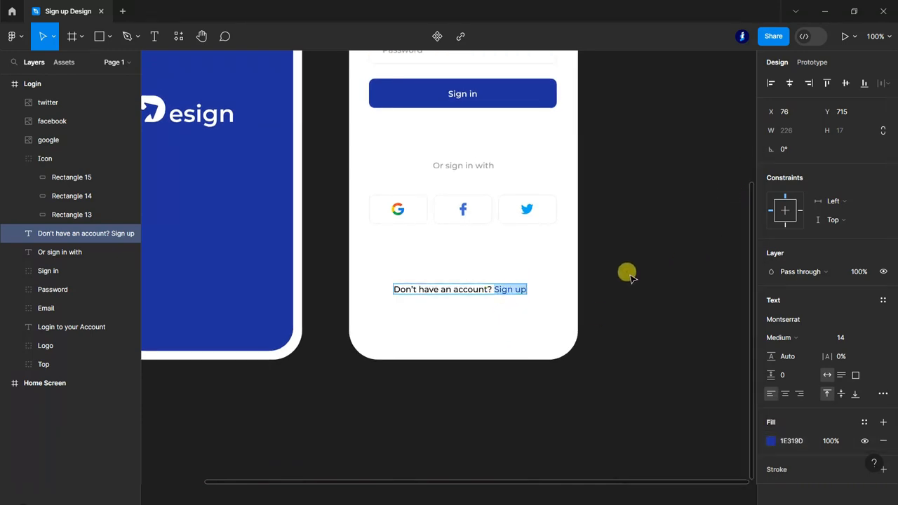
- Fill the words "Don't have an account?" with grey 959595
ctrl+scroll(496, 232, up, 5)
drag(486, 290, 286, 289)
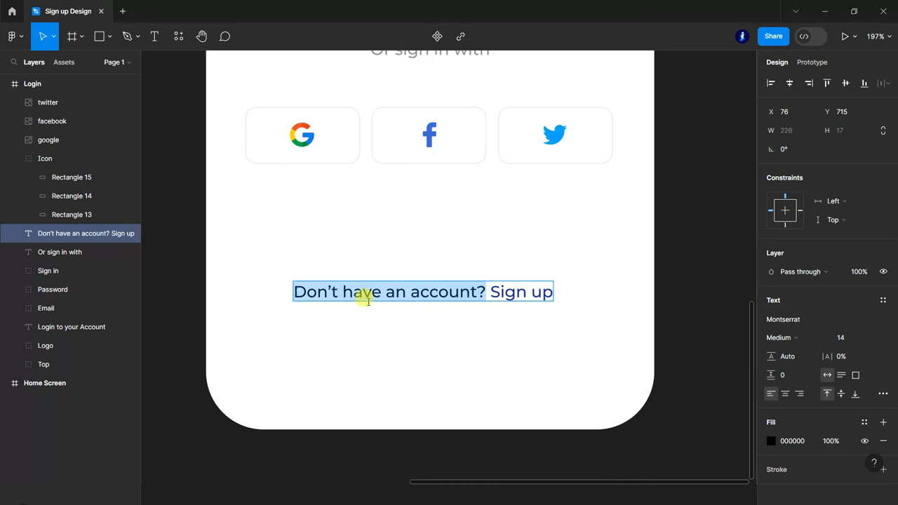
scroll(365, 297, up, 1)
click(774, 441)
click(701, 422)
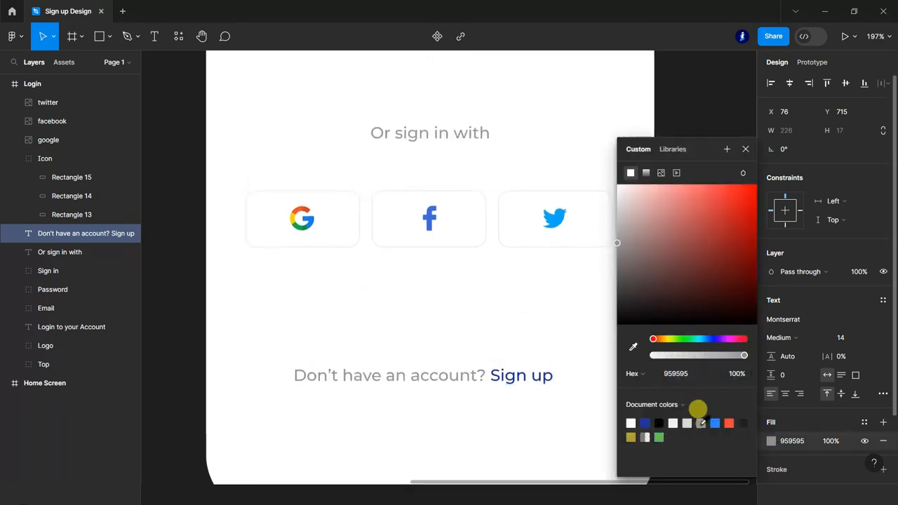
- Centre the "Don't have an account? Sign up" text horizontally on the Login screen
click(746, 149)
click(789, 83)
click(711, 245)
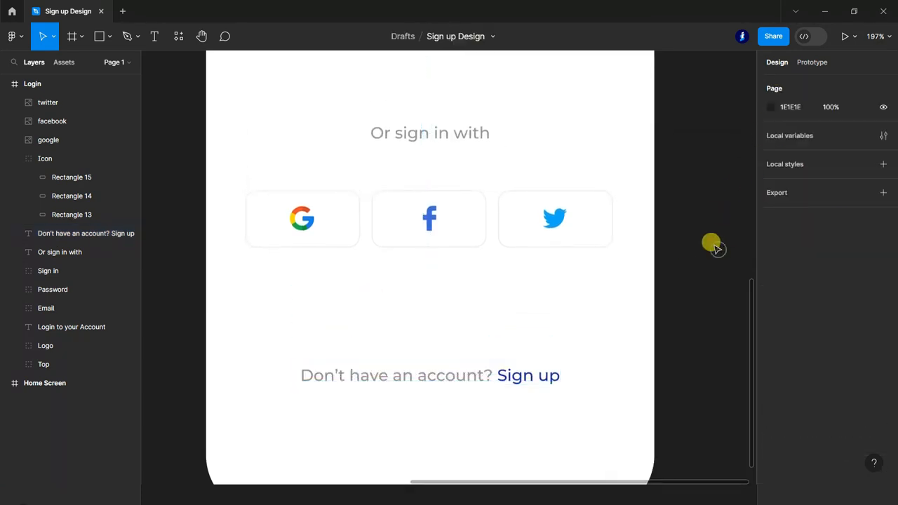
scroll(387, 388, down, 5)
scroll(388, 391, down, 1)
scroll(599, 363, up, 2)
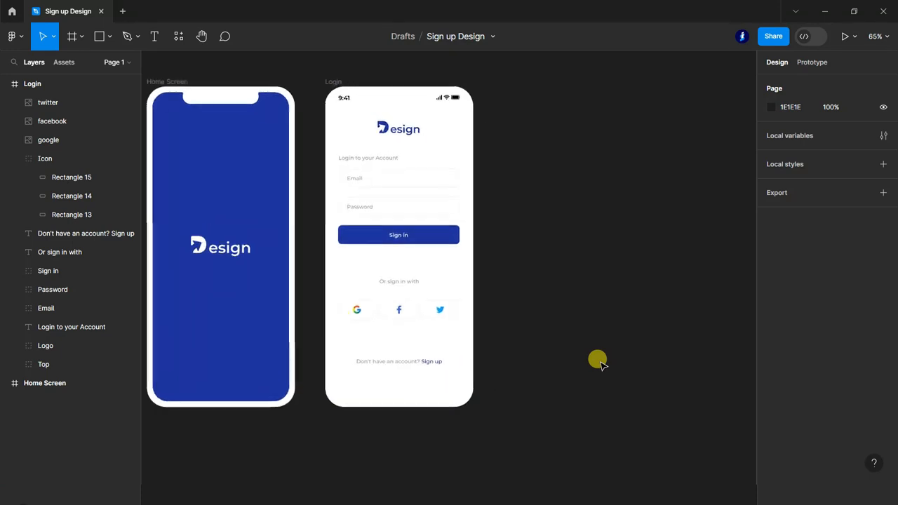
- Move the google, facebook and twitter layers into the Icon group, above its rectangles
click(15, 165)
click(42, 160)
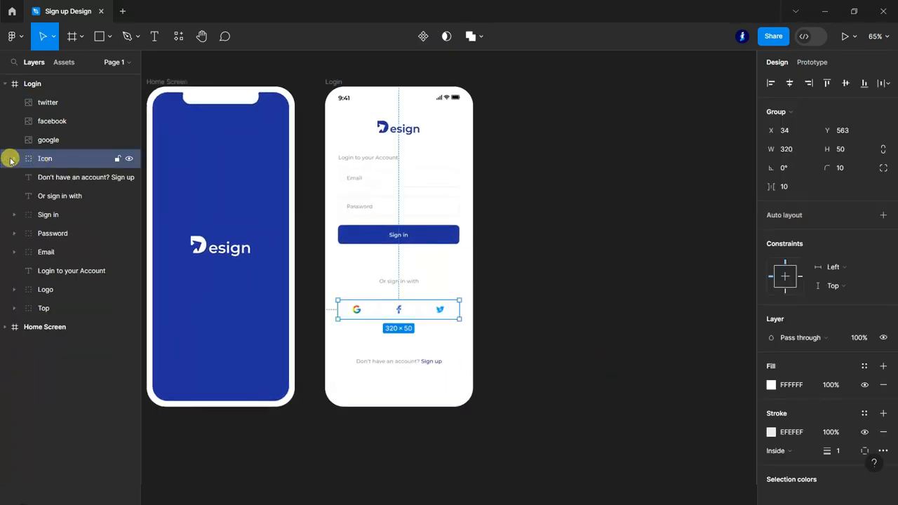
click(14, 158)
click(62, 139)
shift+click(73, 105)
drag(65, 138, 70, 170)
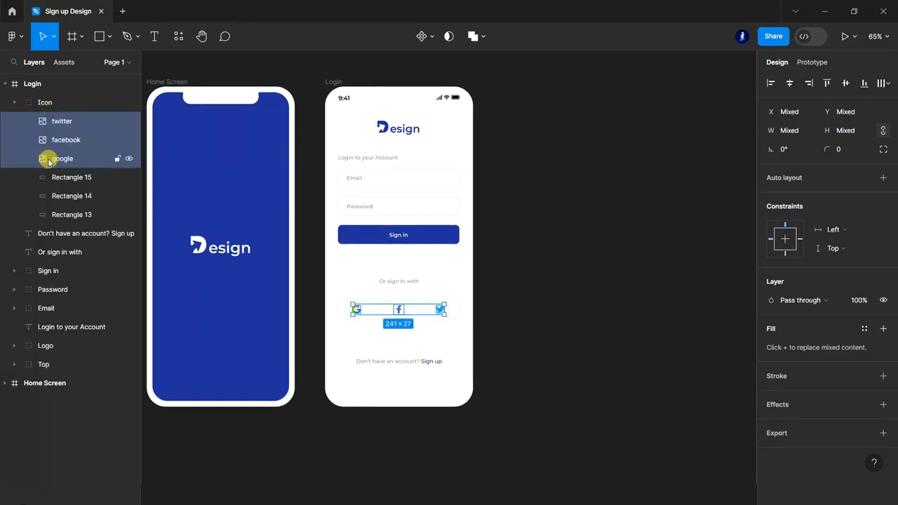
click(14, 103)
- Lower the "Don't have an account? Sign up" text toward the bottom edge of the Login screen
click(44, 120)
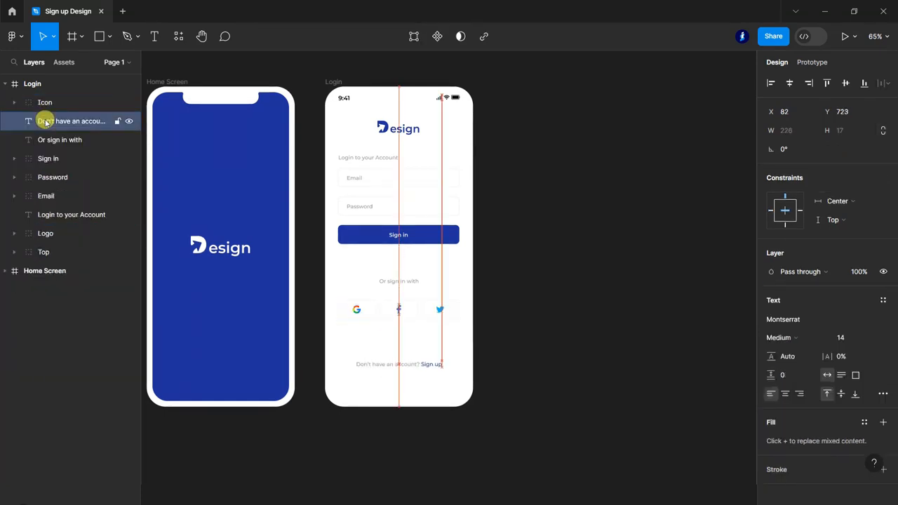
key(shift+Down)
key(shift+Down)
key(shift+Down)
- Lower the Icon group and the "Or sign in with" text together, closer to the account line on the Login screen
click(67, 102)
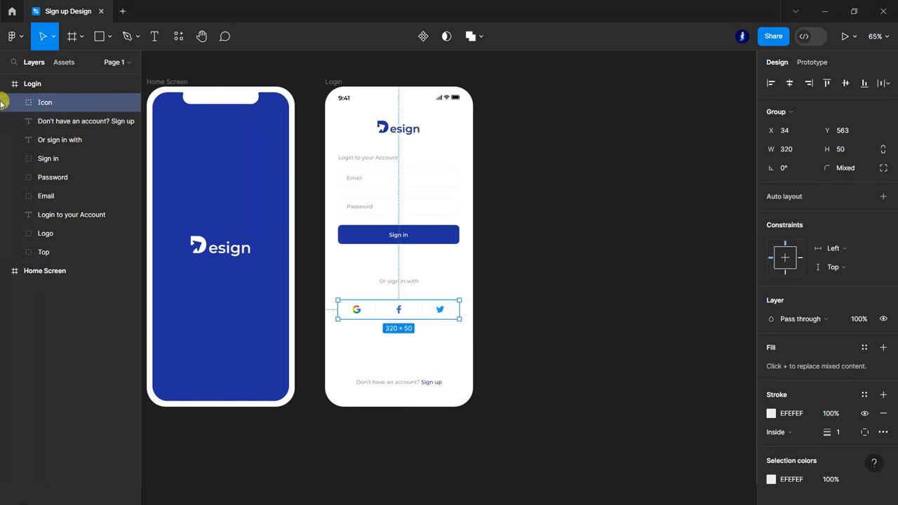
ctrl+click(12, 142)
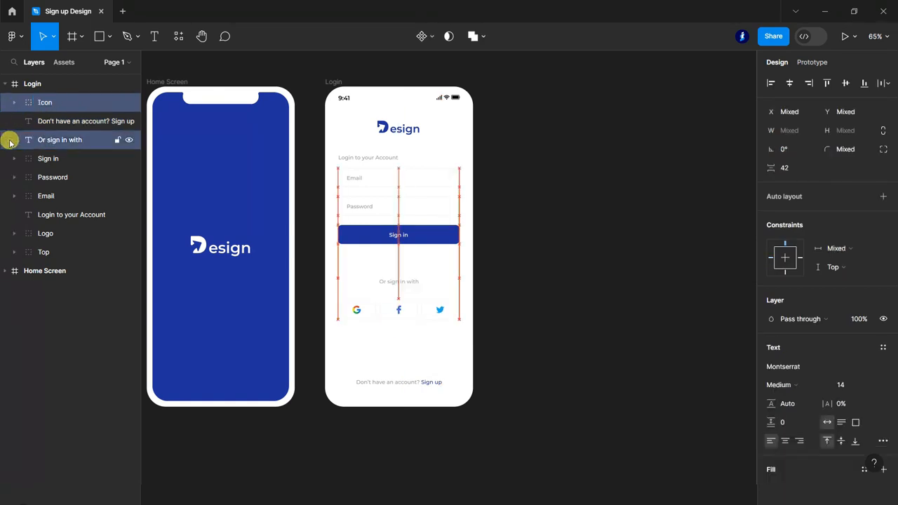
key(shift+Down)
key(shift+Down)
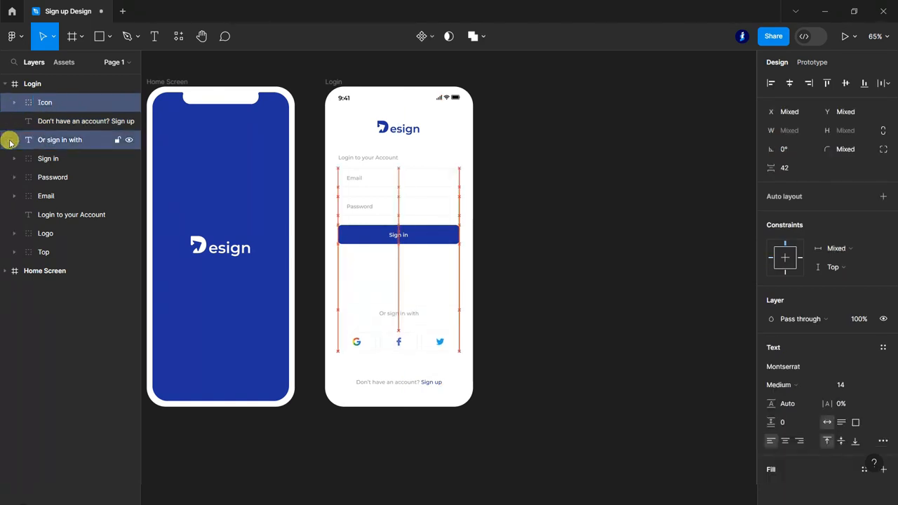
- Lower the "Login to your Account" text, Email and Password fields and Sign in button together on the Login screen
click(60, 161)
shift+click(75, 194)
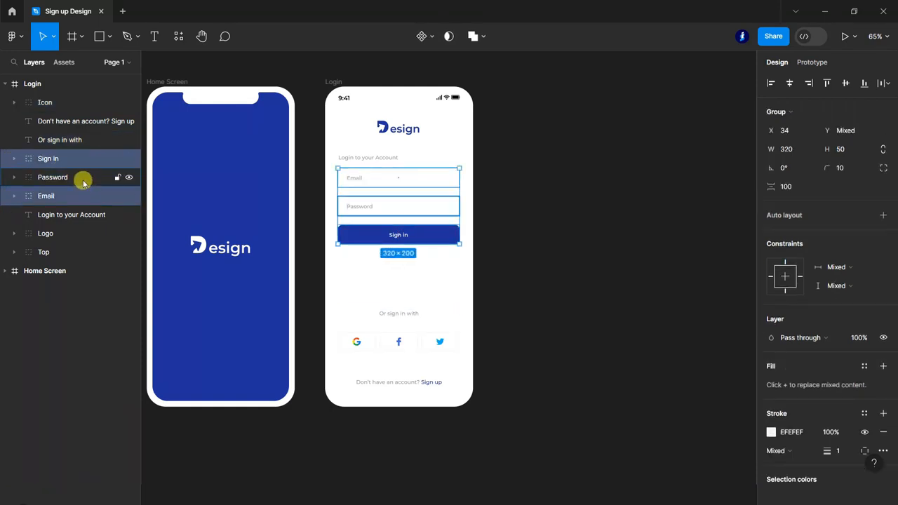
shift+click(106, 215)
key(shift+Down)
key(shift+Down)
key(Down)
key(Down)
key(Down)
key(Down)
key(Down)
key(Down)
key(Down)
key(Down)
key(Down)
key(Down)
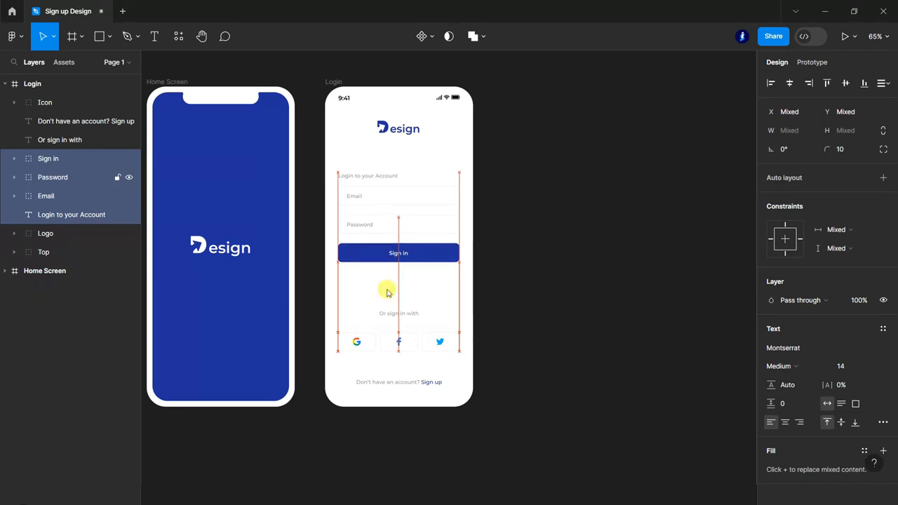
click(554, 316)
- Check the Login screen's spacing by briefly showing its 4-column layout grid and hiding it again
scroll(561, 306, down, 2)
scroll(615, 361, up, 5)
scroll(566, 388, up, 3)
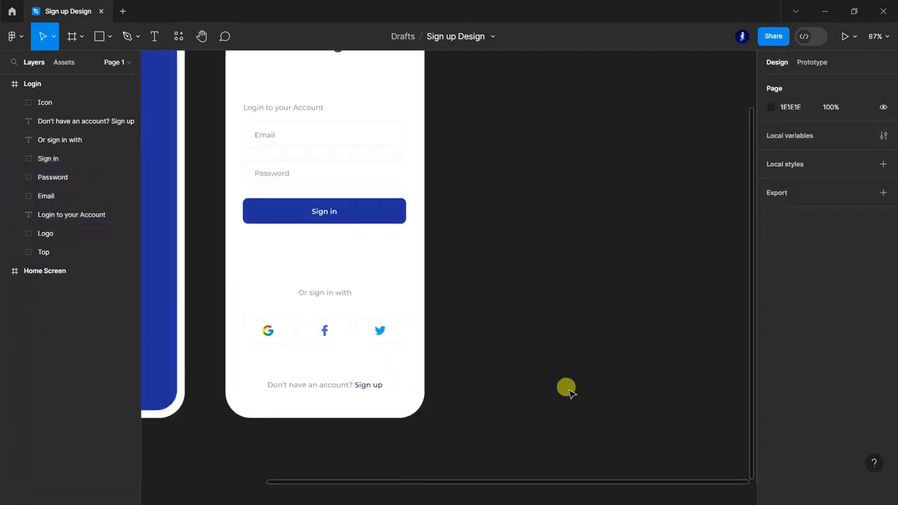
scroll(568, 389, down, 1)
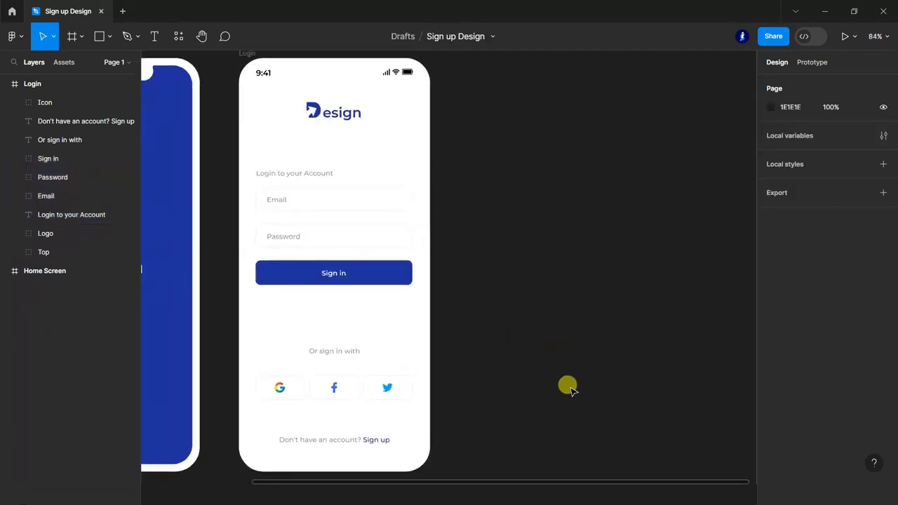
click(33, 84)
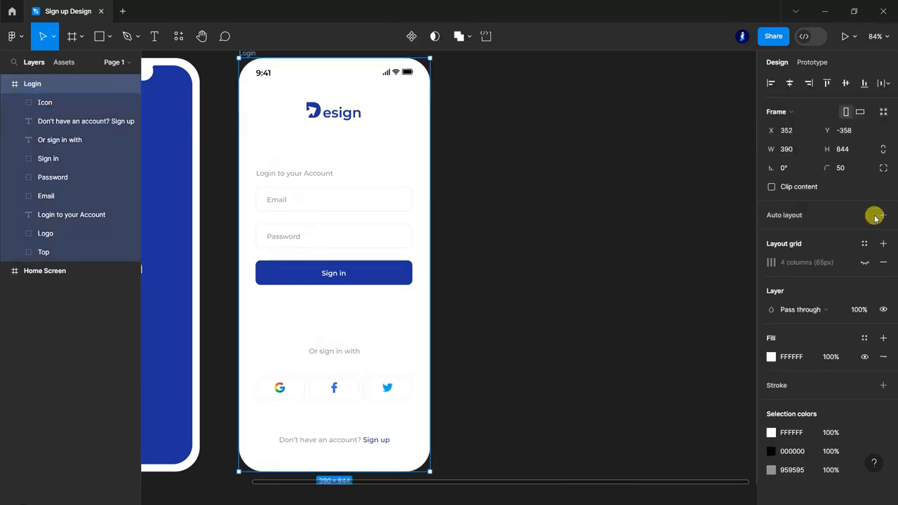
click(865, 262)
click(865, 262)
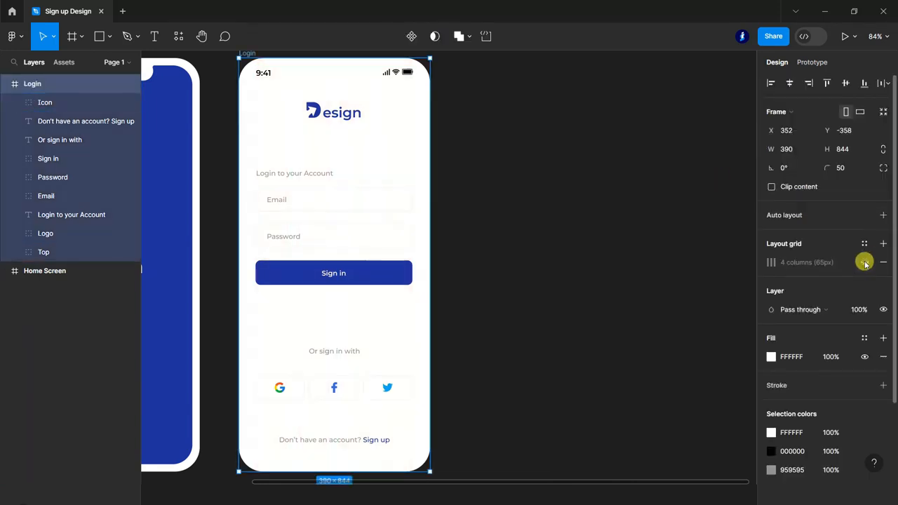
- Duplicate the Login frame and place the copy beside the original at X 822, Y -358
click(7, 83)
scroll(330, 169, down, 5)
drag(436, 161, 521, 161)
scroll(629, 184, down, 1)
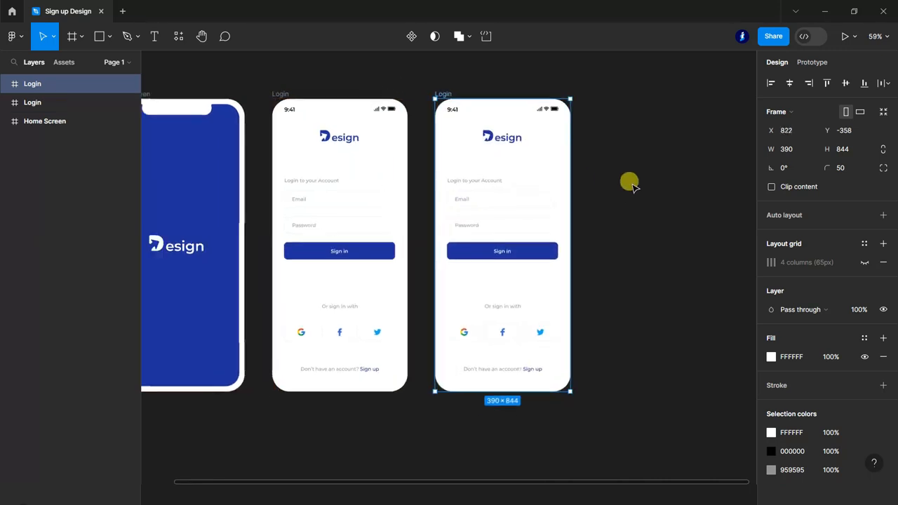
scroll(640, 230, up, 3)
click(639, 231)
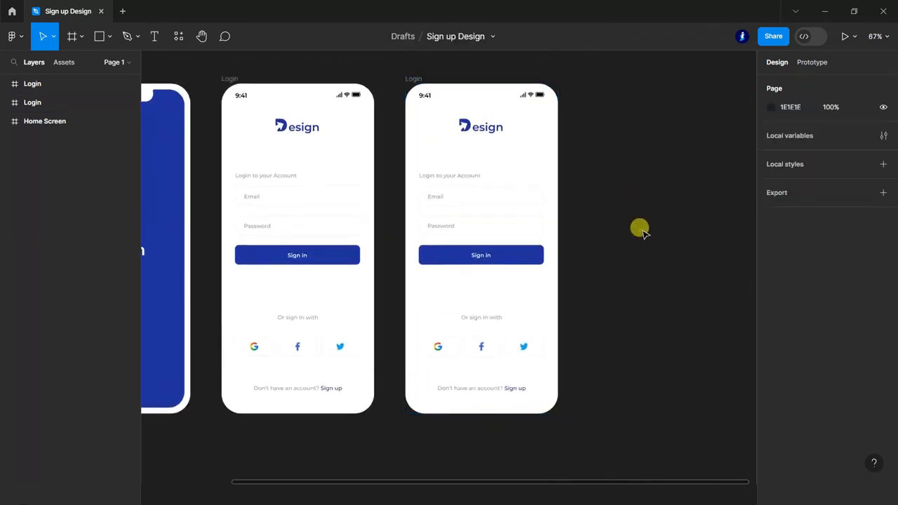
- Rename the duplicated Login frame to "Sign up"
click(33, 85)
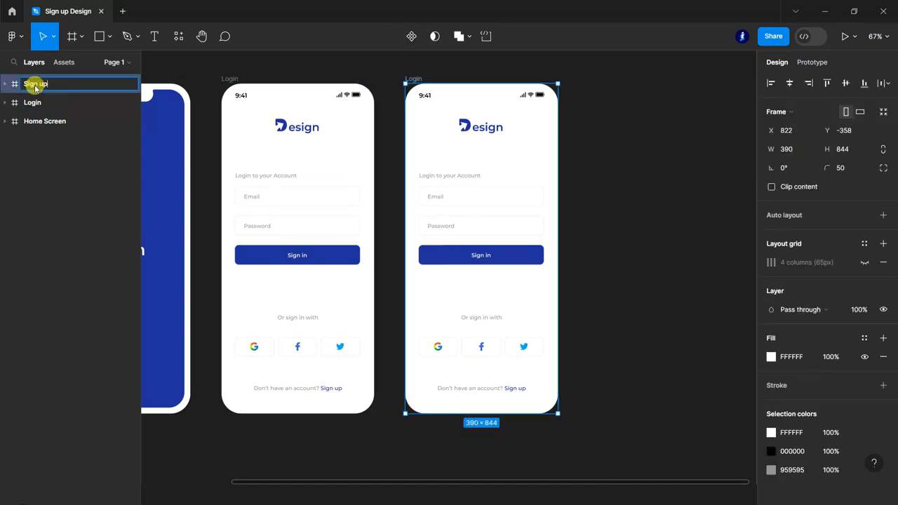
click(603, 217)
scroll(617, 223, down, 1)
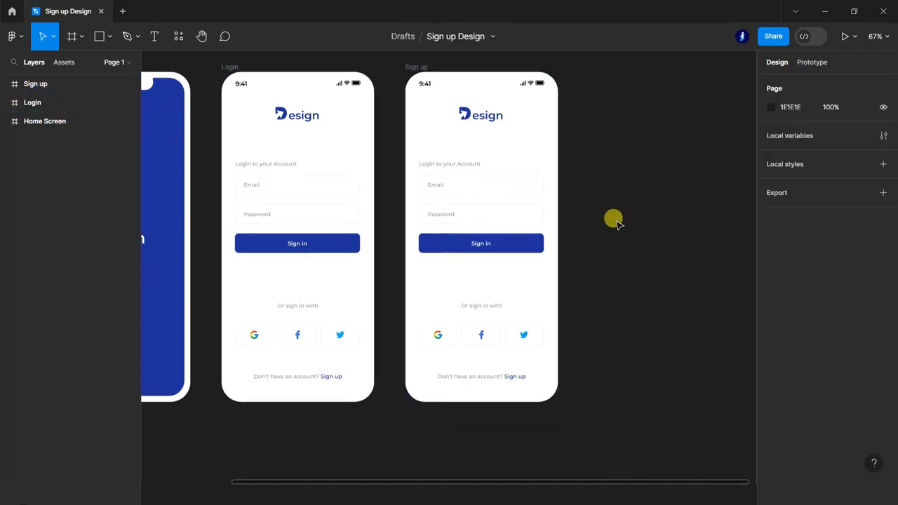
- Delete the "Don't have an account? Sign up" text from the Sign up screen
click(495, 377)
key(Delete)
scroll(614, 356, up, 1)
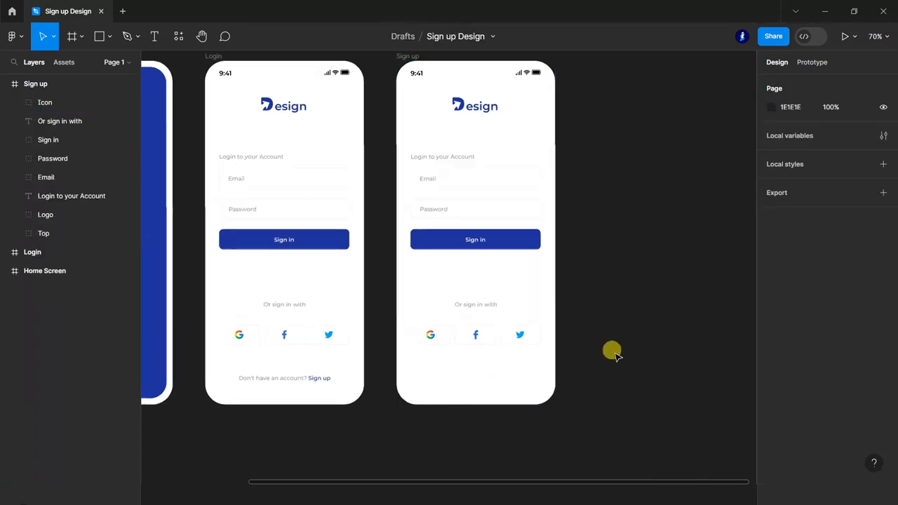
- Lower the "Or sign in with" text and the Icon group together toward the bottom of the Sign up screen
scroll(614, 355, up, 2)
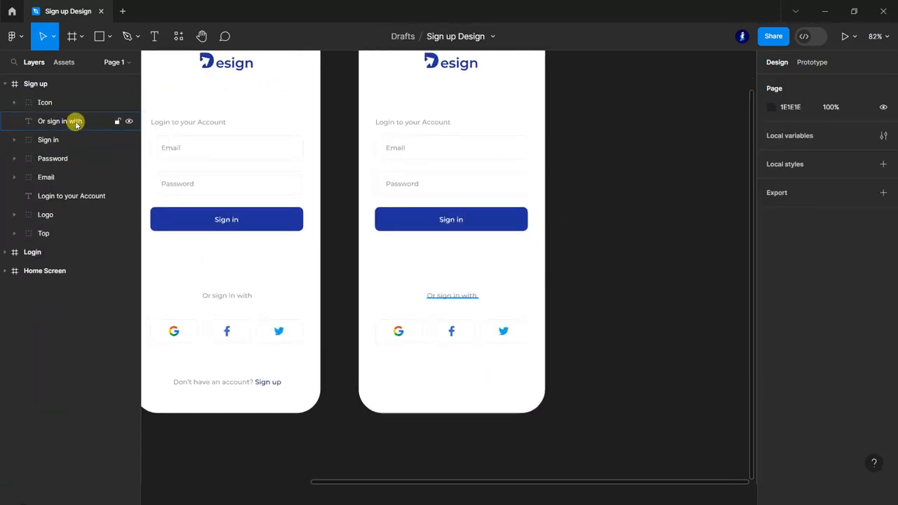
click(76, 124)
shift+click(58, 107)
key(shift+Down)
key(shift+Down)
key(shift+Down)
key(shift+Down)
key(shift+Down)
key(shift+Down)
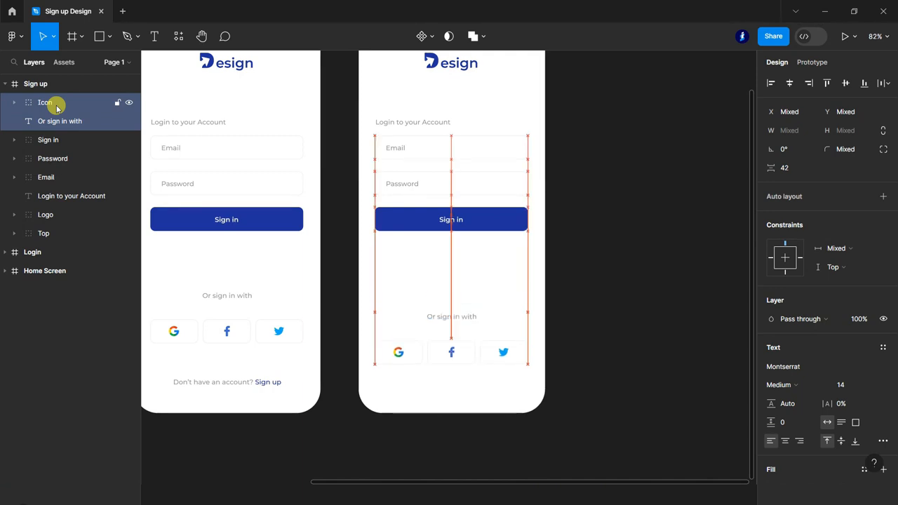
- Lower the Sign in button on the Sign up screen to Y 507, making room for another field
double_click(68, 140)
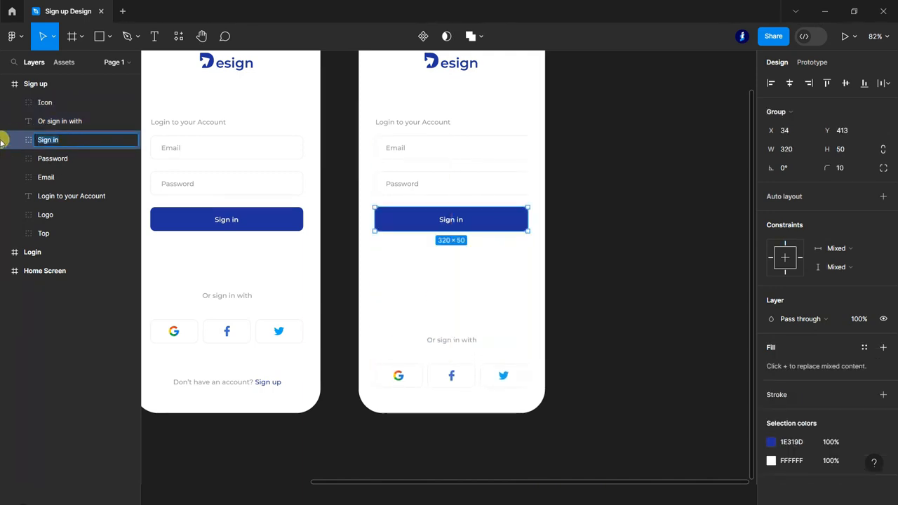
key(Return)
key(shift+Down)
key(shift+Down)
key(shift+Down)
key(shift+Down)
key(shift+Down)
key(shift+Down)
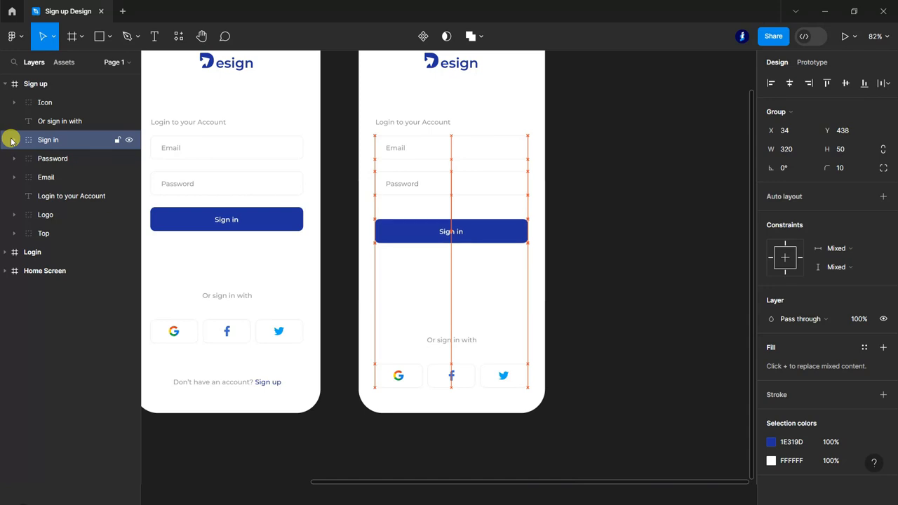
key(shift+Down)
key(shift+Down)
key(shift+Down)
key(shift+Down)
click(679, 221)
- Duplicate the Password field on the Sign up screen and place the copy directly below it with matching field spacing
scroll(421, 175, up, 3)
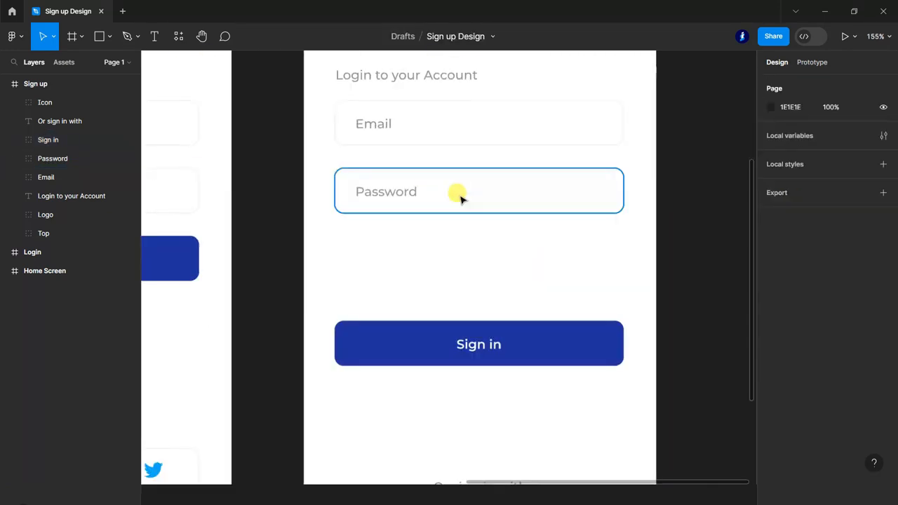
ctrl+click(459, 197)
click(48, 158)
key(ctrl+d)
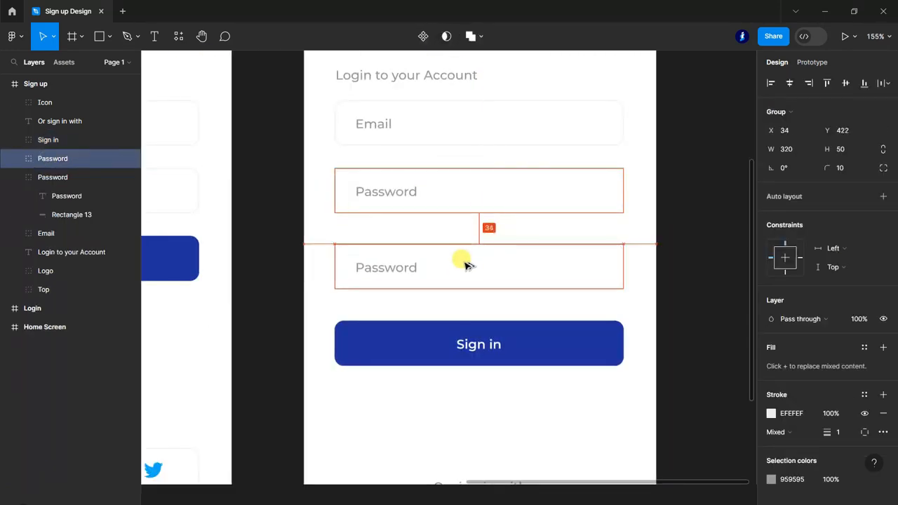
- Raise the Sign in button so its gap below the second password field matches the spacing between the fields
click(49, 141)
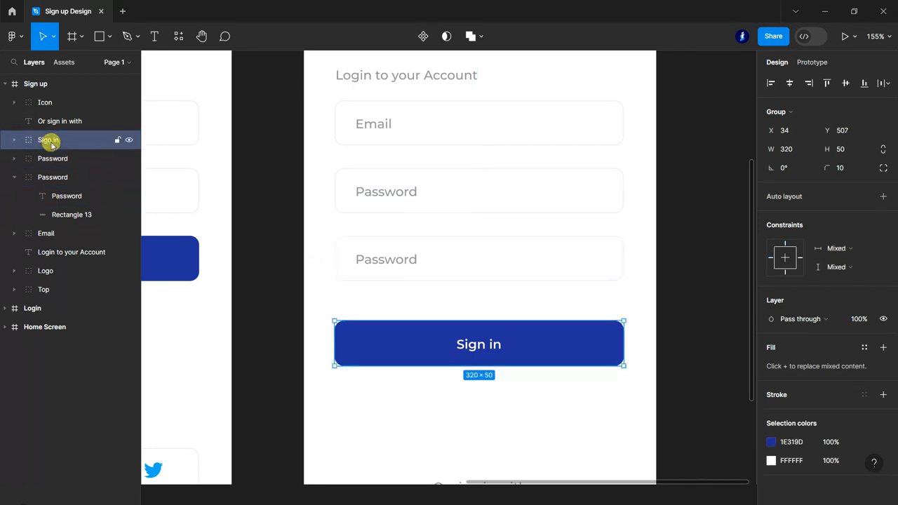
drag(541, 344, 545, 328)
click(685, 316)
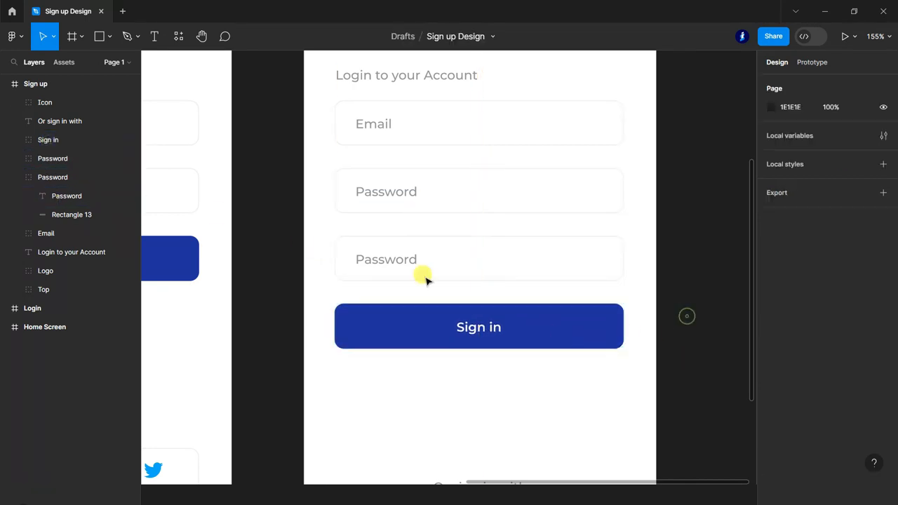
- Change the placeholder text in the second password field to "Confirm Password"
click(152, 36)
scroll(418, 275, up, 3)
click(328, 249)
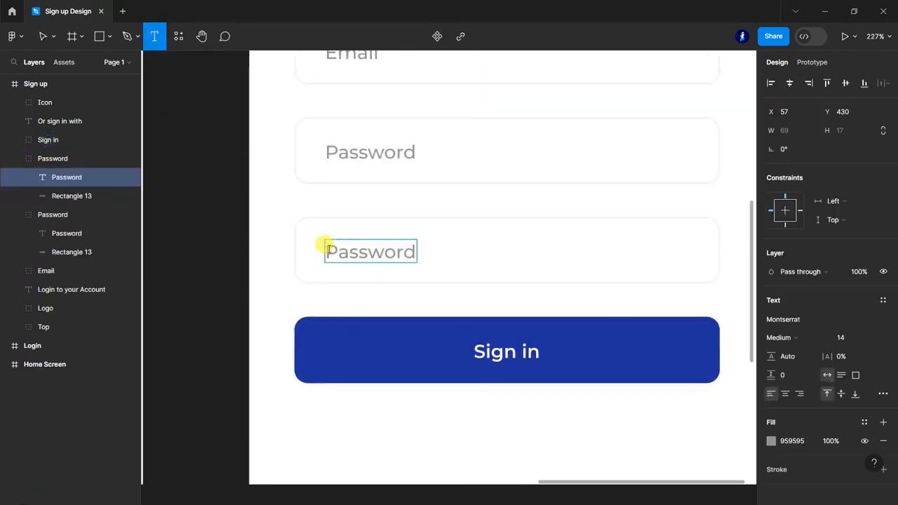
text(Confir)
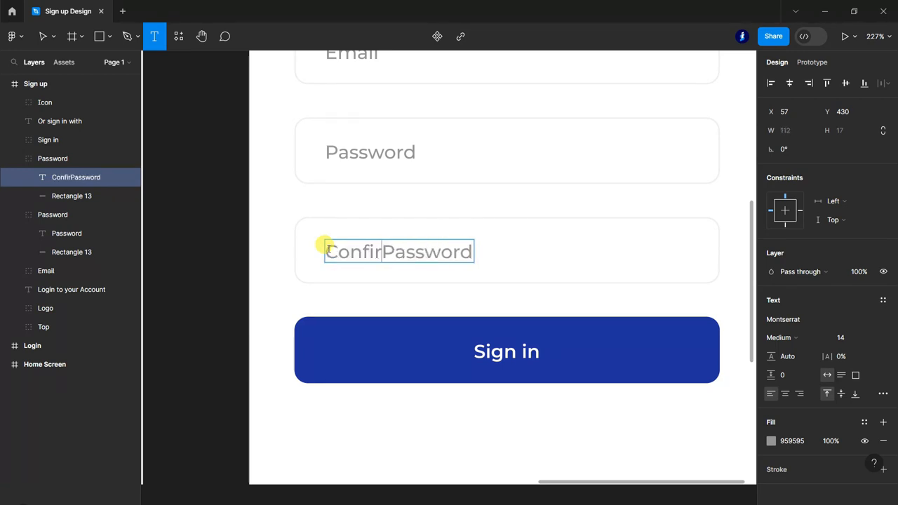
text(m)
key(Escape)
key(Escape)
scroll(463, 248, down, 10)
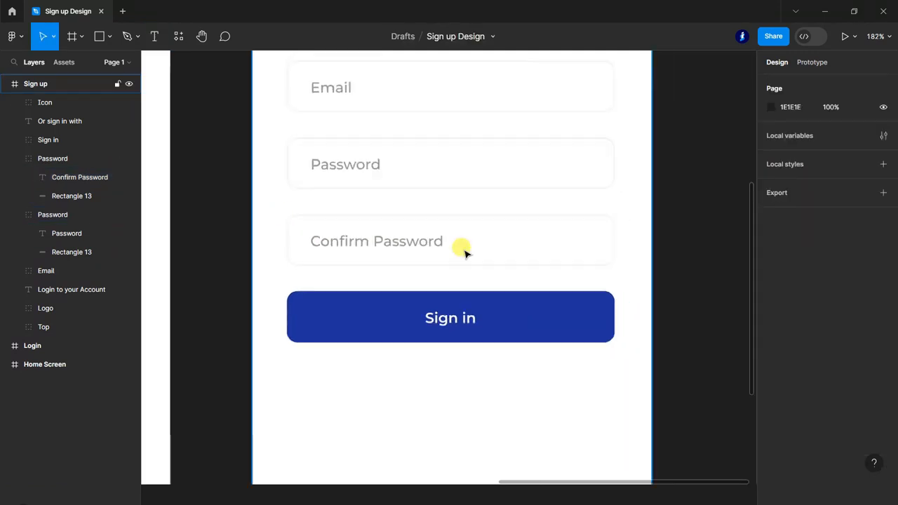
scroll(561, 175, up, 5)
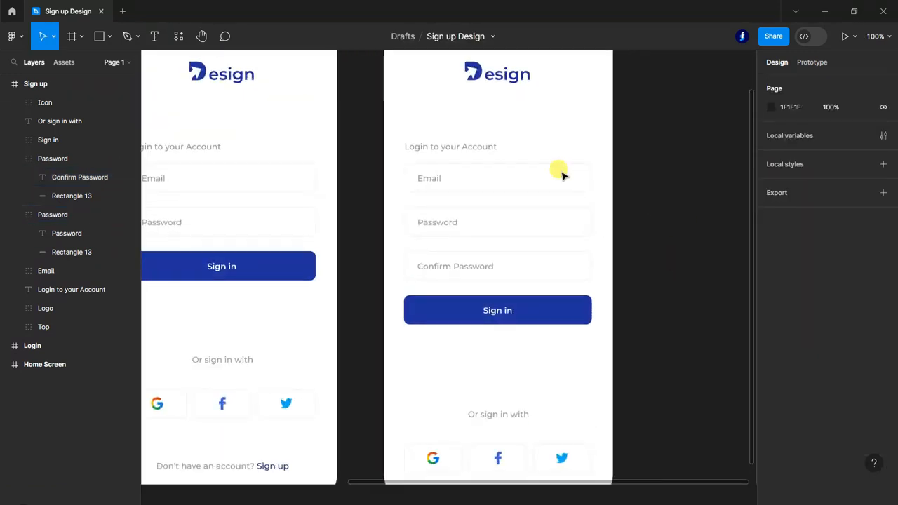
- Change the heading above the Email field on the Sign up screen to "Create your Account"
scroll(521, 160, up, 4)
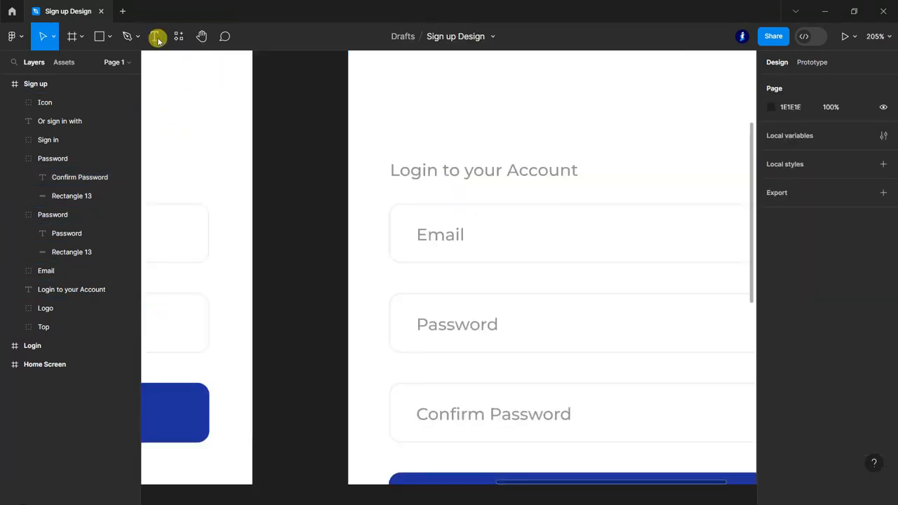
click(156, 36)
click(476, 170)
key(ctrl+a)
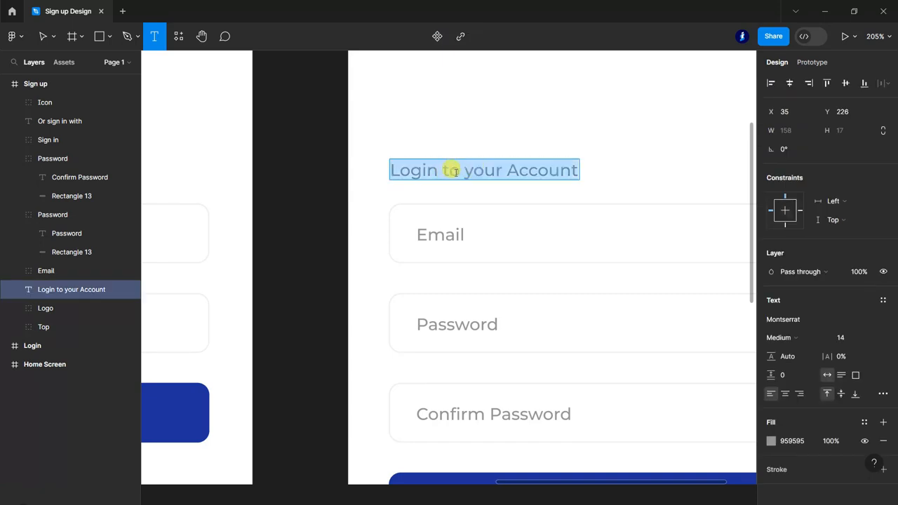
drag(455, 172, 387, 171)
text(Create)
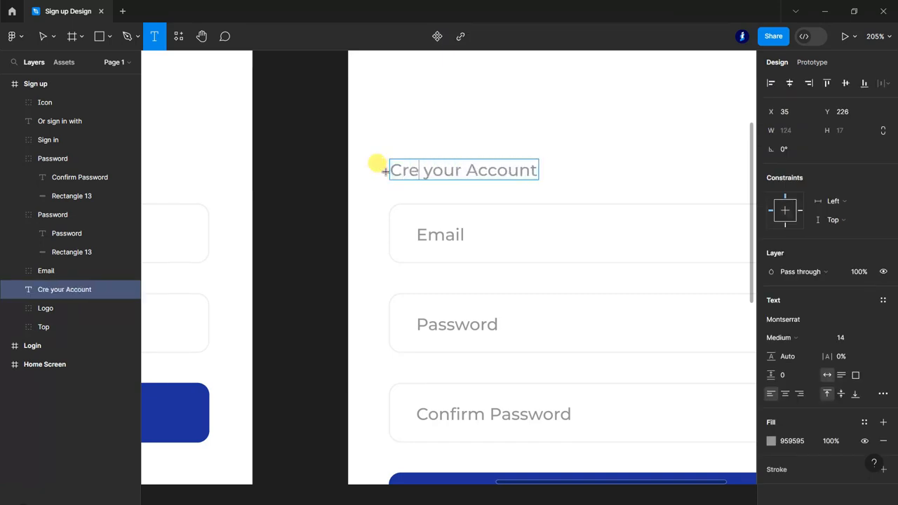
scroll(540, 200, down, 5)
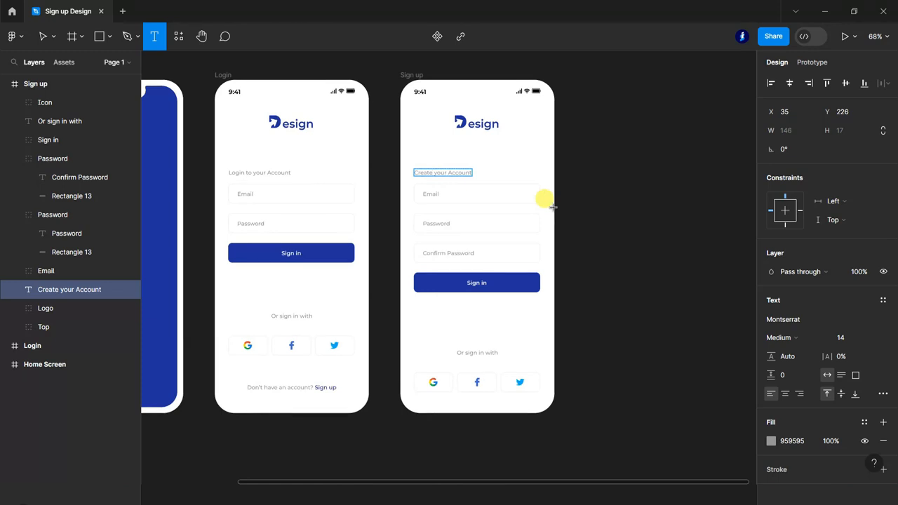
- Move the "Or sign in with" text and the social icon row on the Sign up screen up together, closer to the Sign in button
click(14, 214)
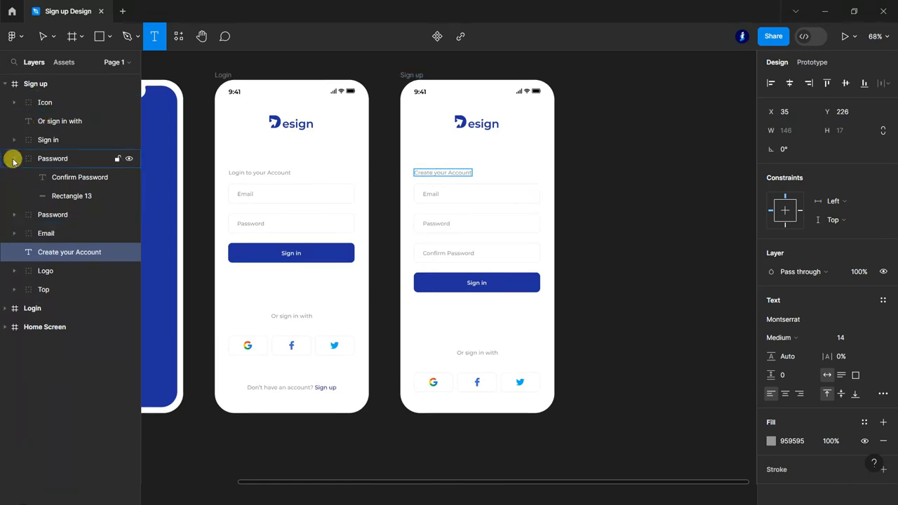
click(14, 159)
click(55, 126)
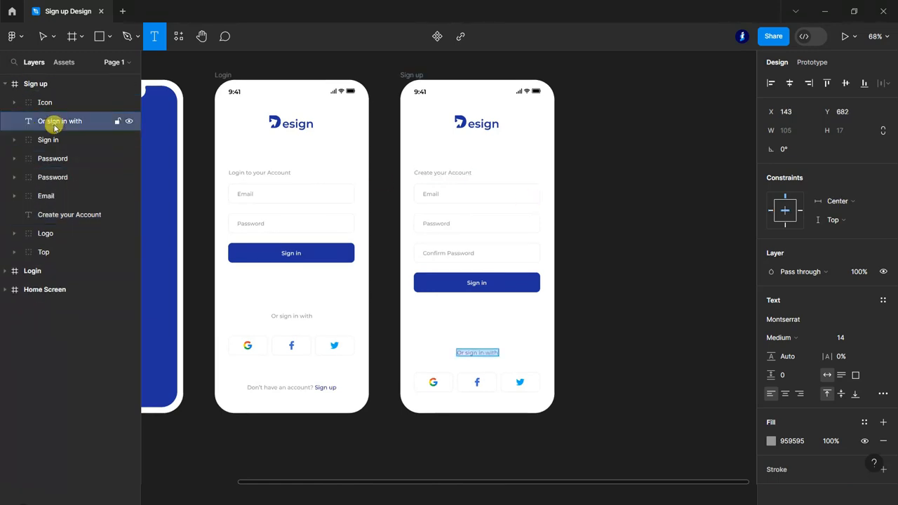
shift+click(7, 104)
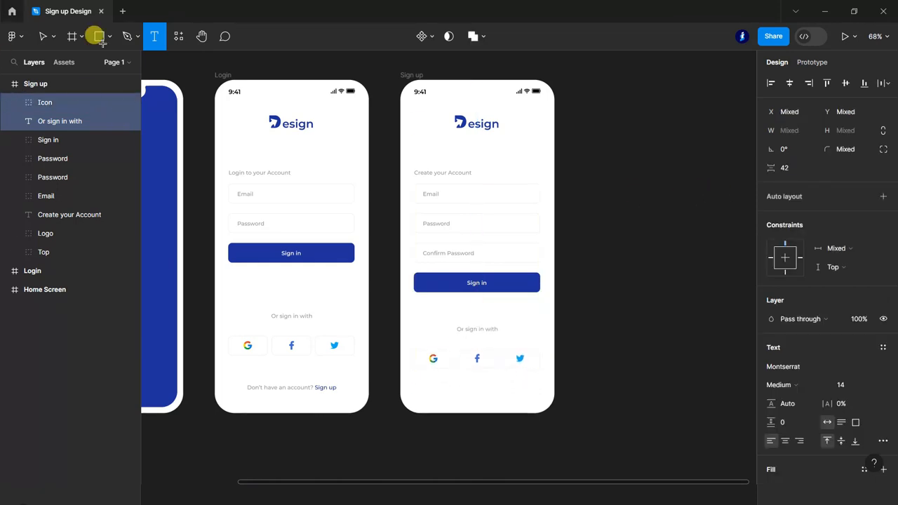
click(43, 35)
click(640, 199)
scroll(647, 204, down, 1)
scroll(647, 214, down, 1)
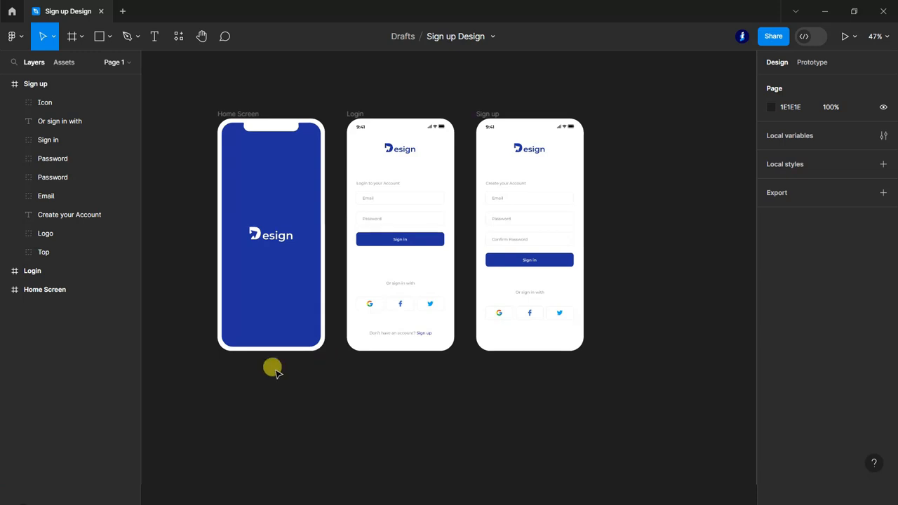
scroll(272, 368, up, 1)
scroll(456, 390, up, 1)
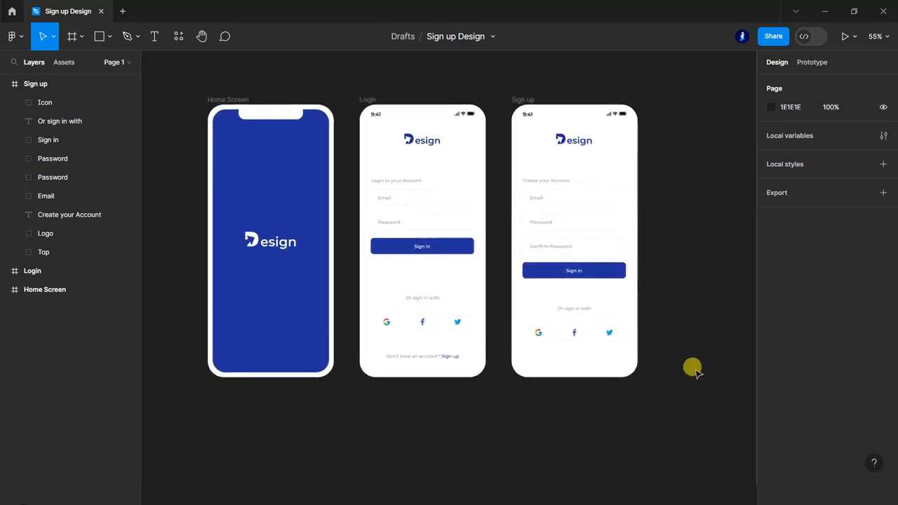
scroll(693, 370, up, 1)
scroll(389, 429, up, 1)
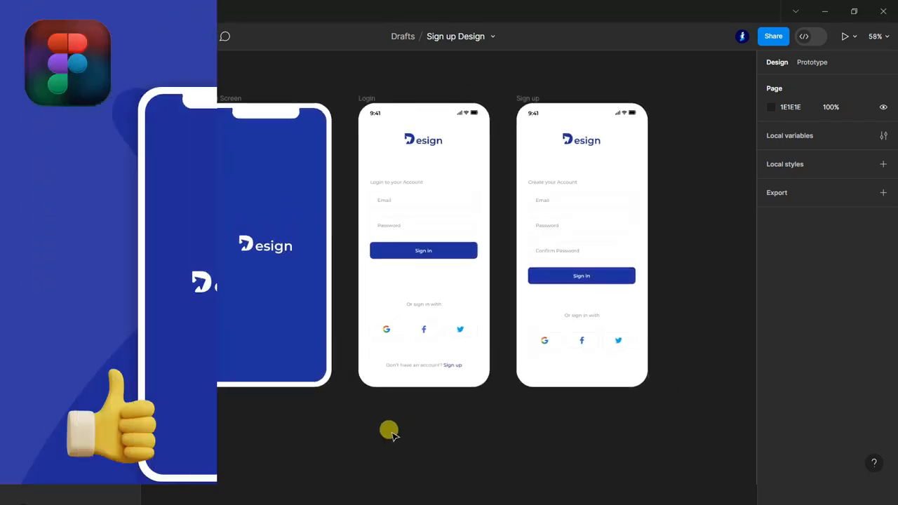